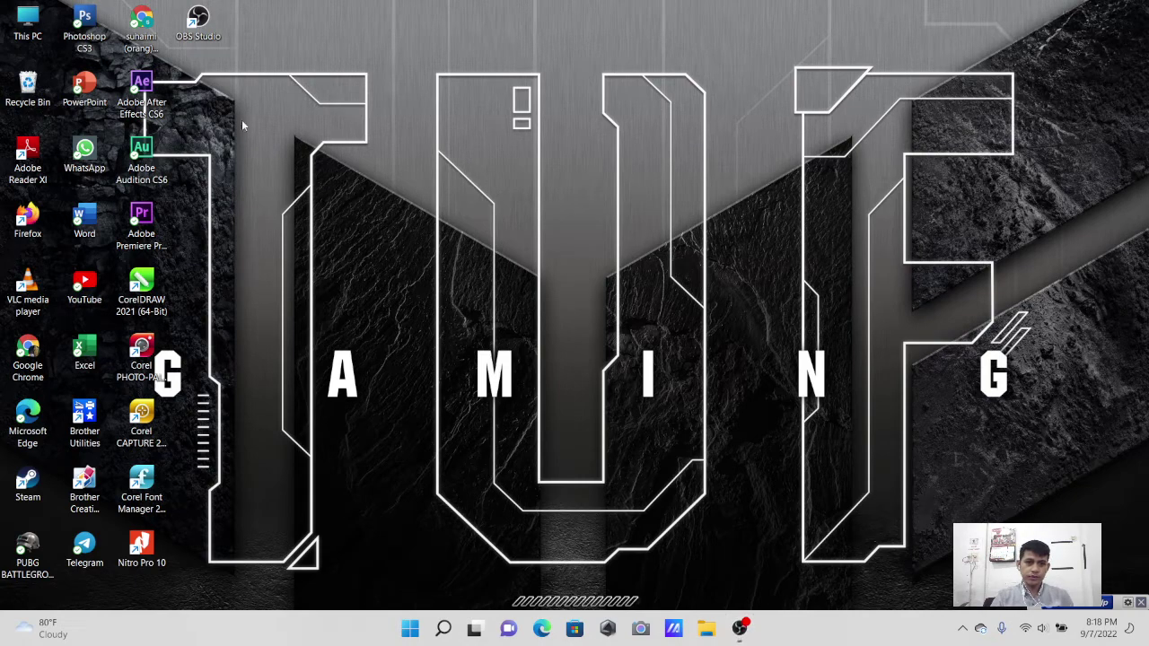
- Launch CorelDRAW 2021, try signing in with the existing account's e-mail and password, and skip the sign-in
double_click(155, 292)
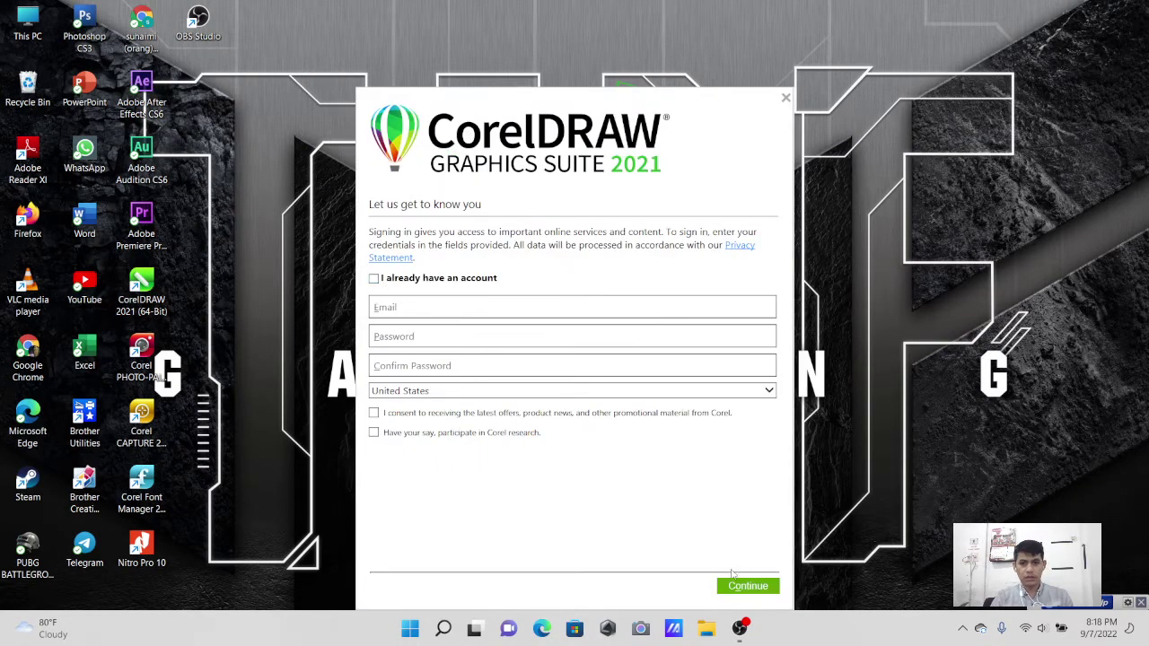
mouse_move(740, 629)
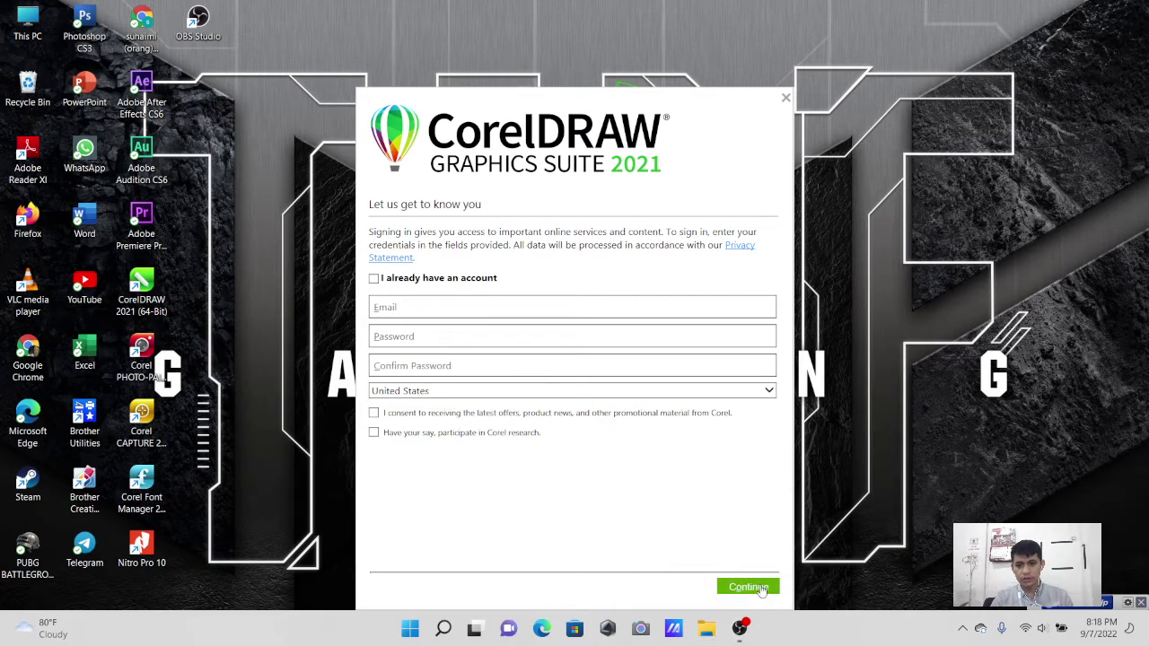
left_click(374, 279)
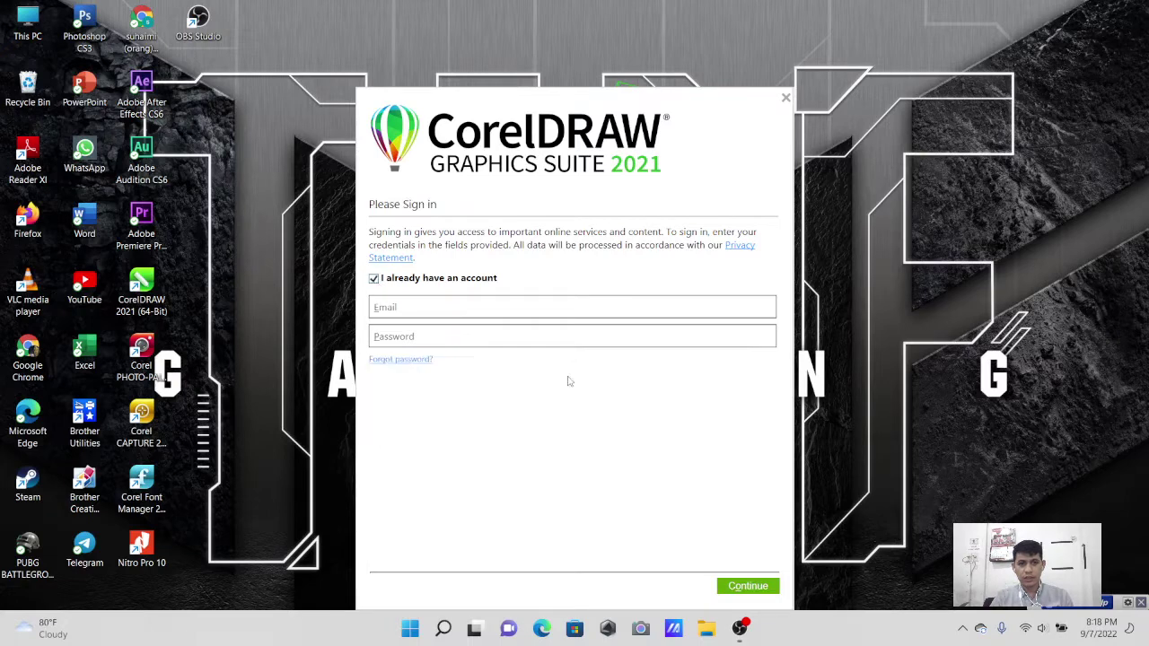
left_click(751, 592)
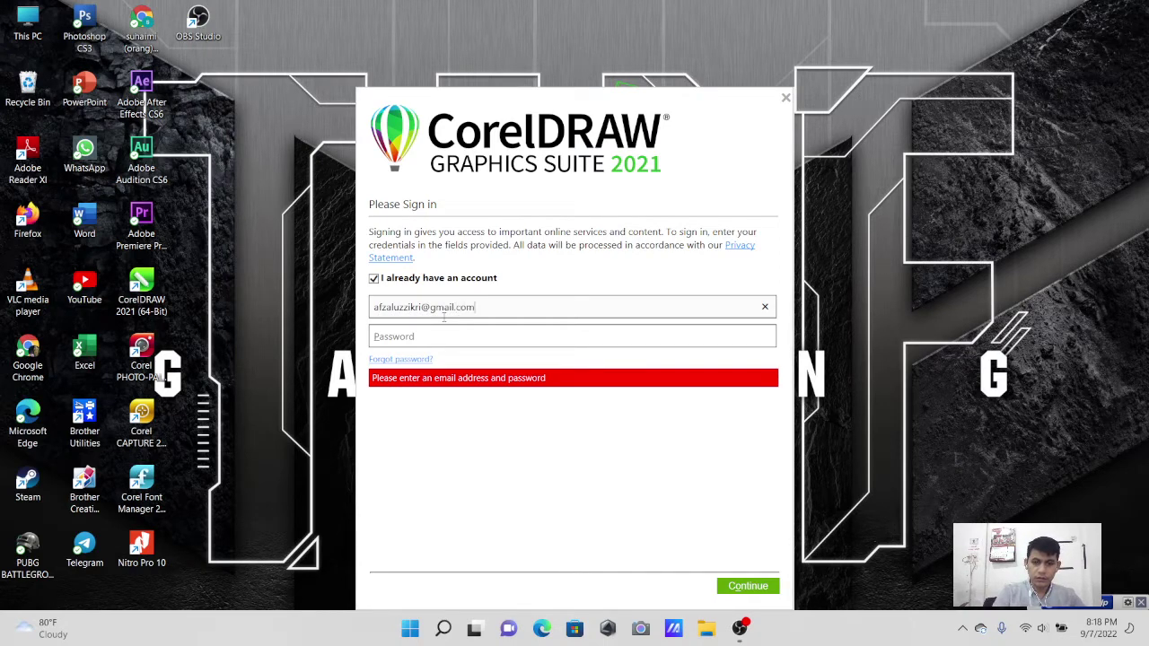
left_click(439, 330)
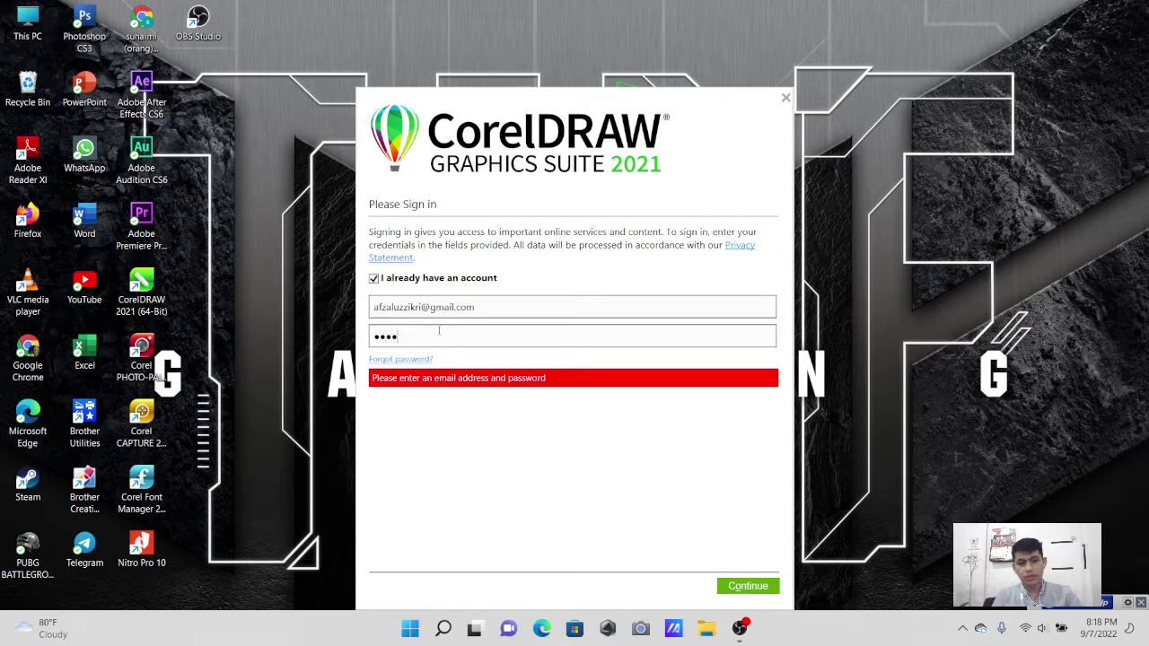
left_click(744, 588)
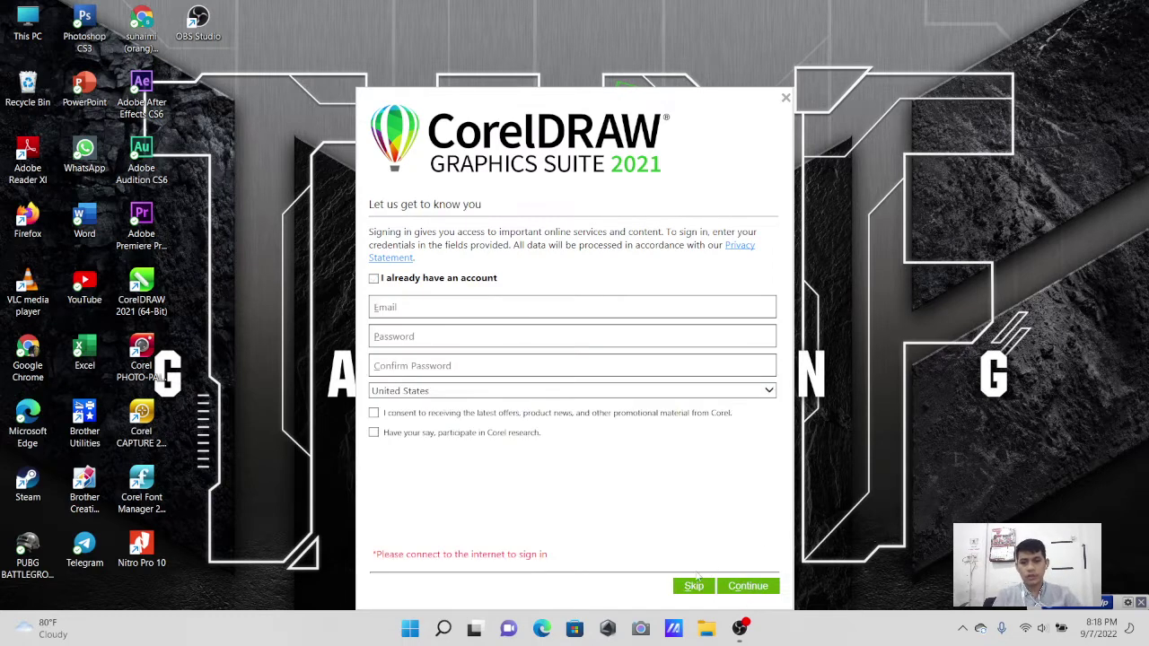
left_click(693, 585)
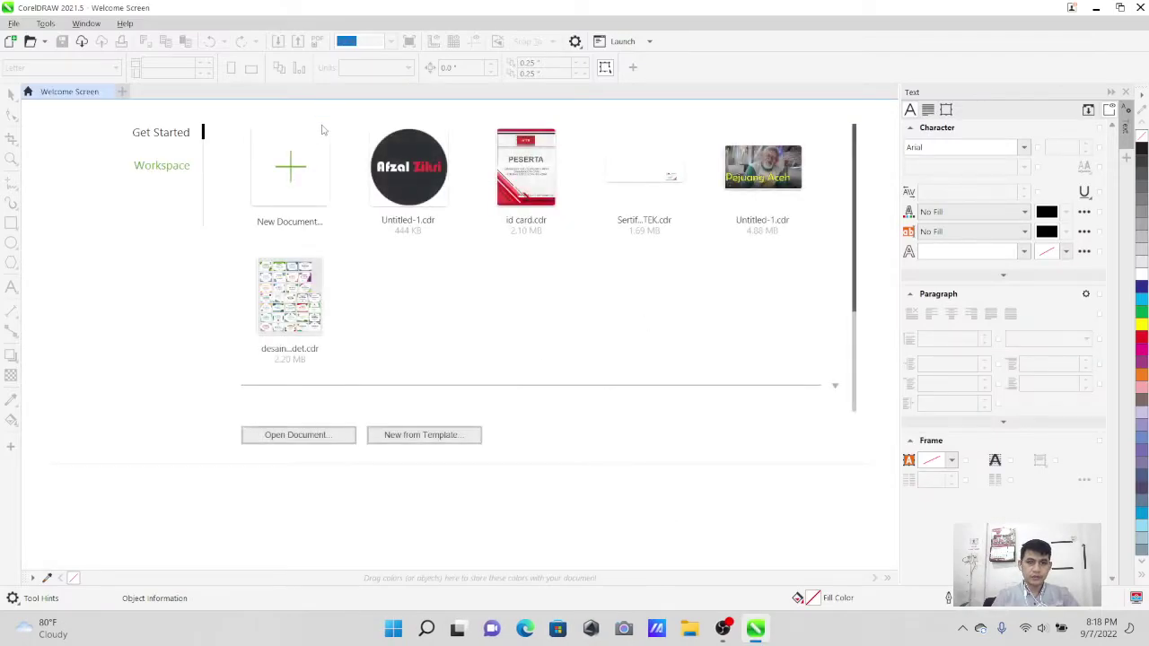
- Create a new one-page CMYK document in F4 size, 330 × 210 mm, at 300 dpi
left_click(321, 132)
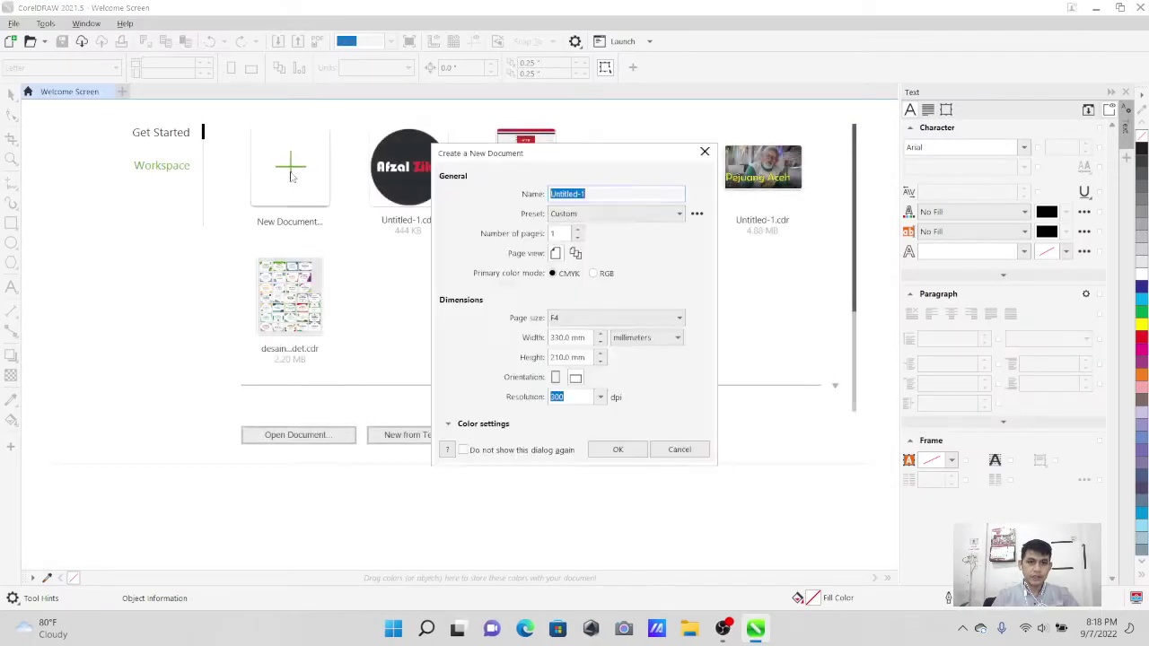
left_click(617, 448)
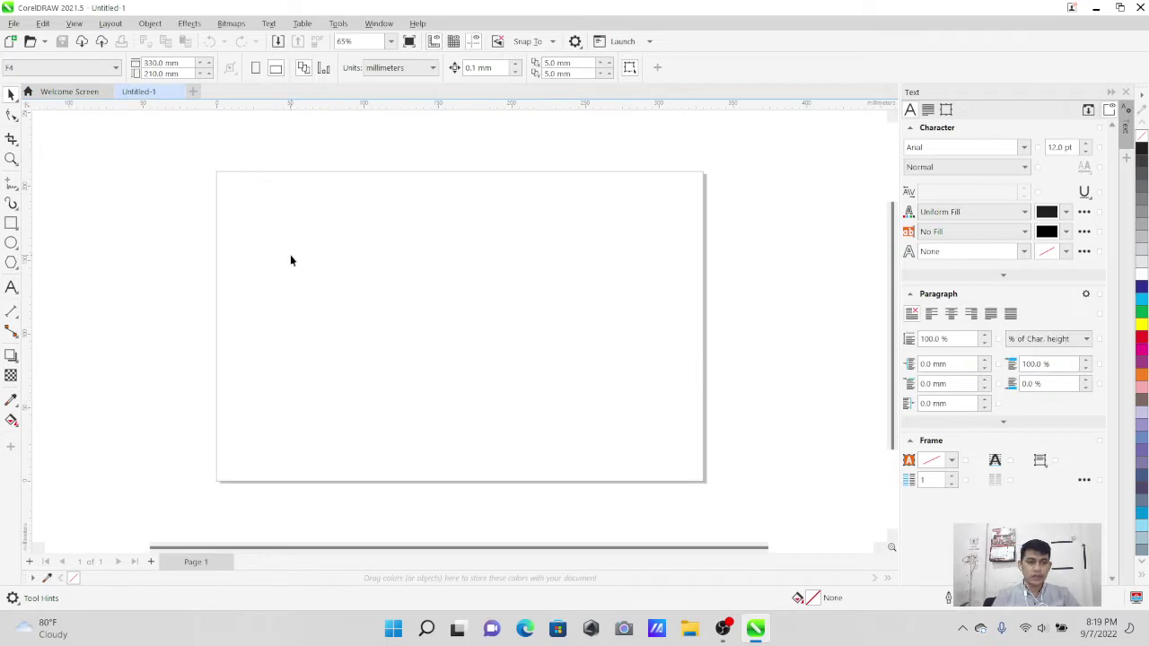
- Add the artistic text "Channel OK" near the middle of the page and enlarge it to about 101 mm wide
left_click(10, 287)
left_click(442, 296)
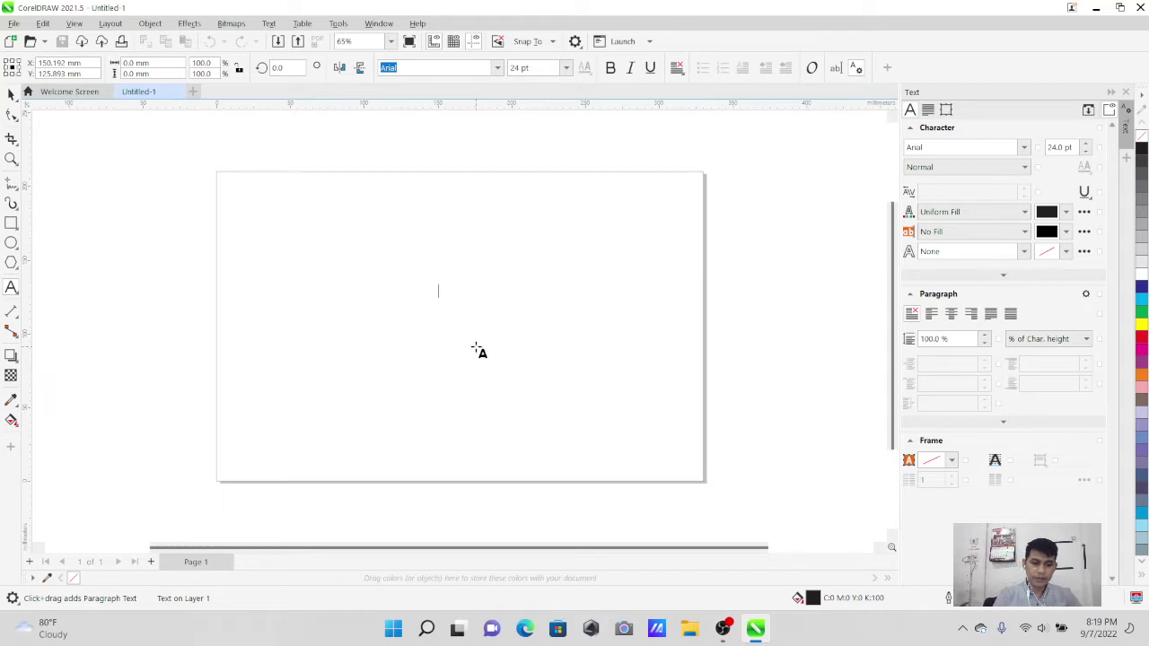
type("Channe")
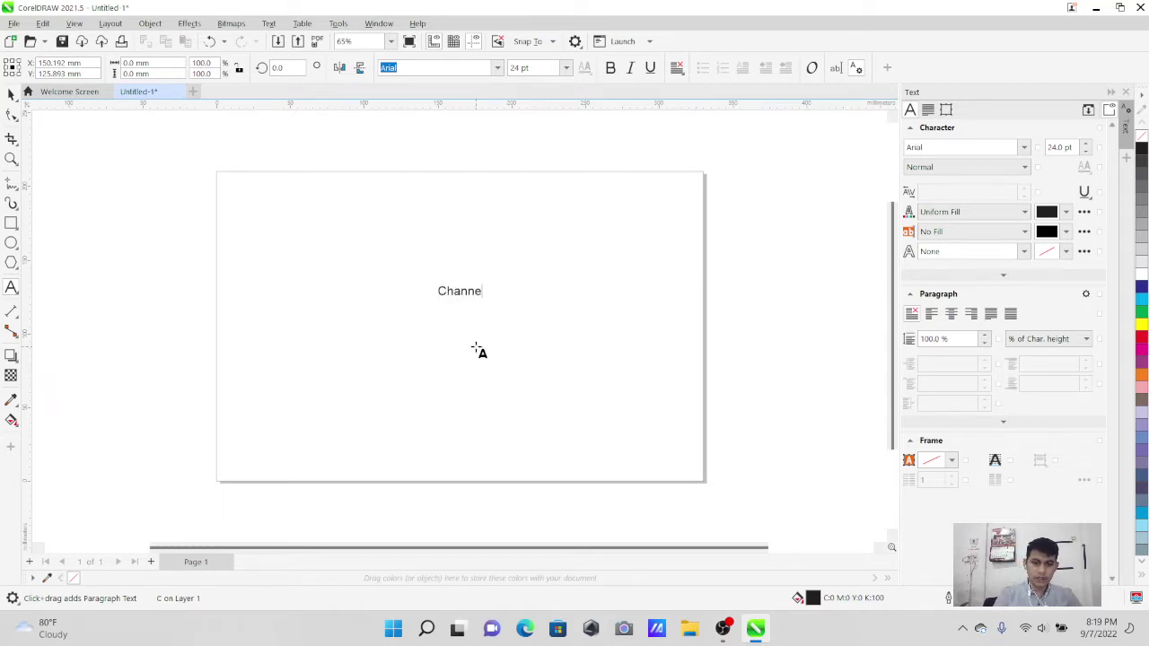
type("l OK")
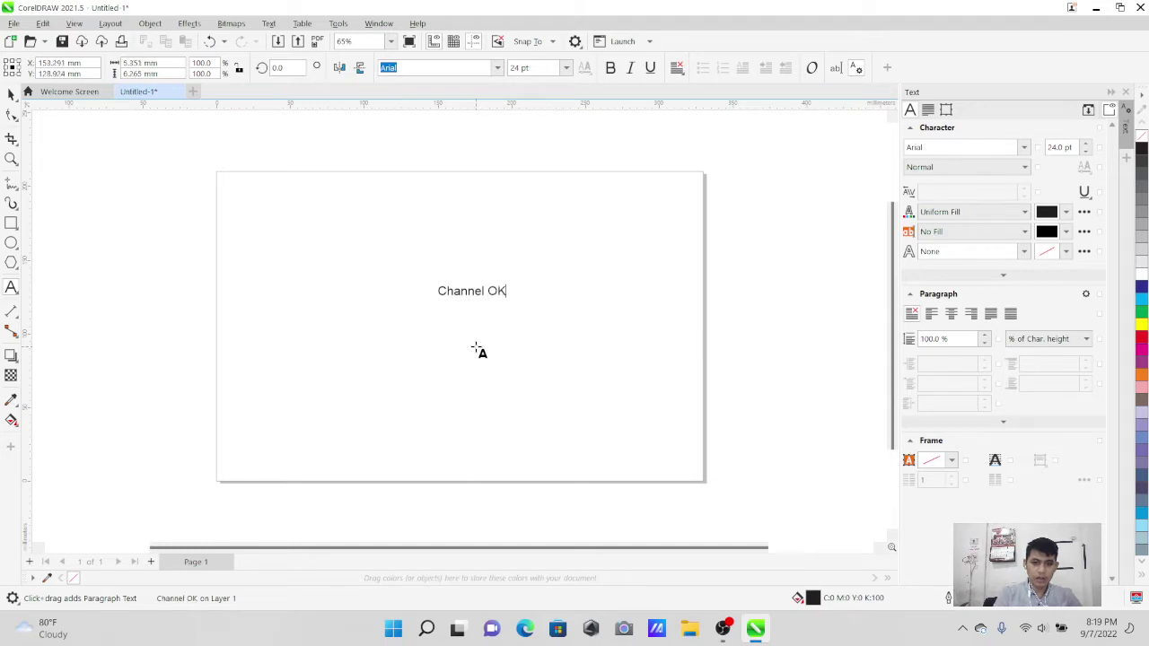
key("Escape")
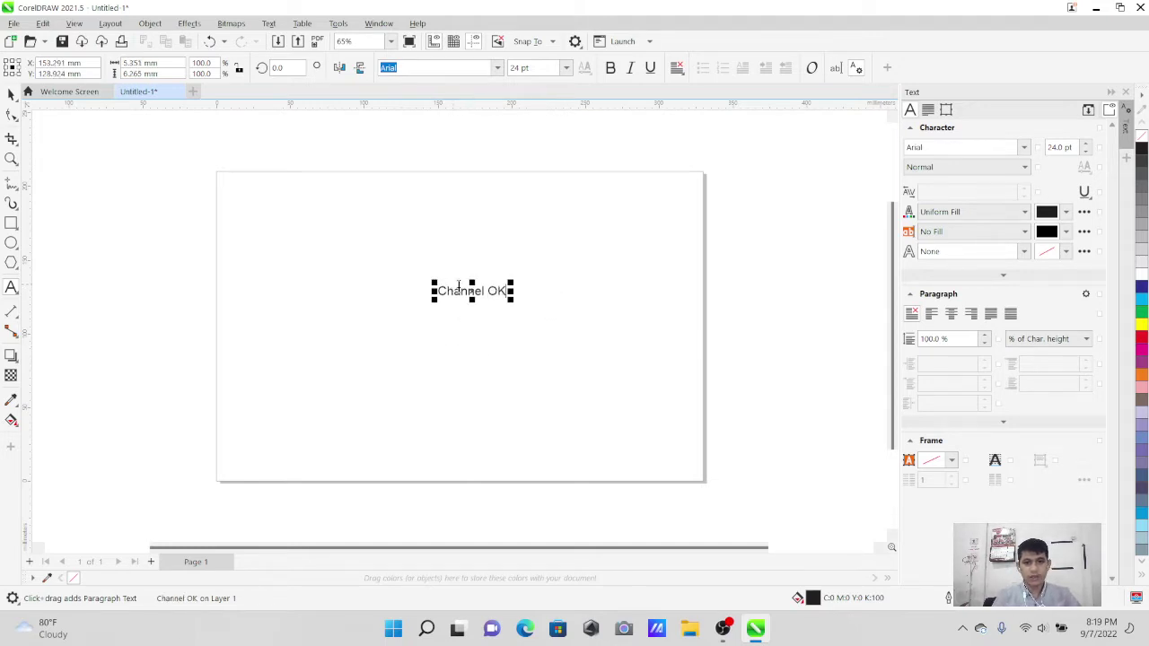
left_click_drag(513, 283, 595, 225)
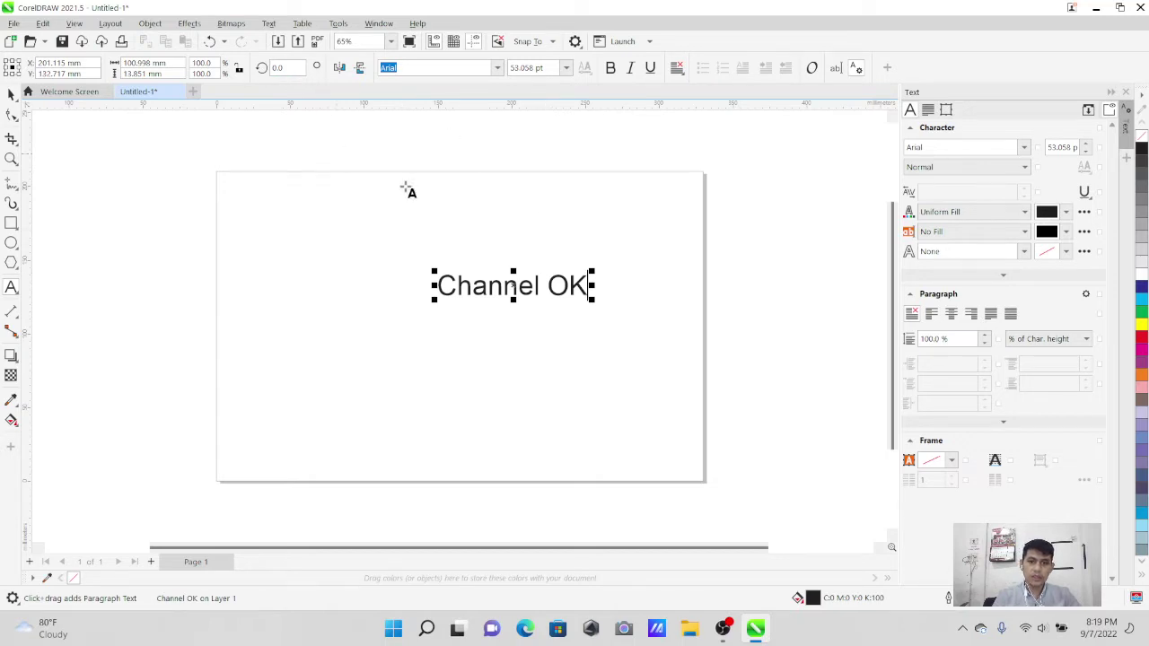
- Try to make the "Channel OK" text bold and set its font to Bauhaus 93
left_click(612, 75)
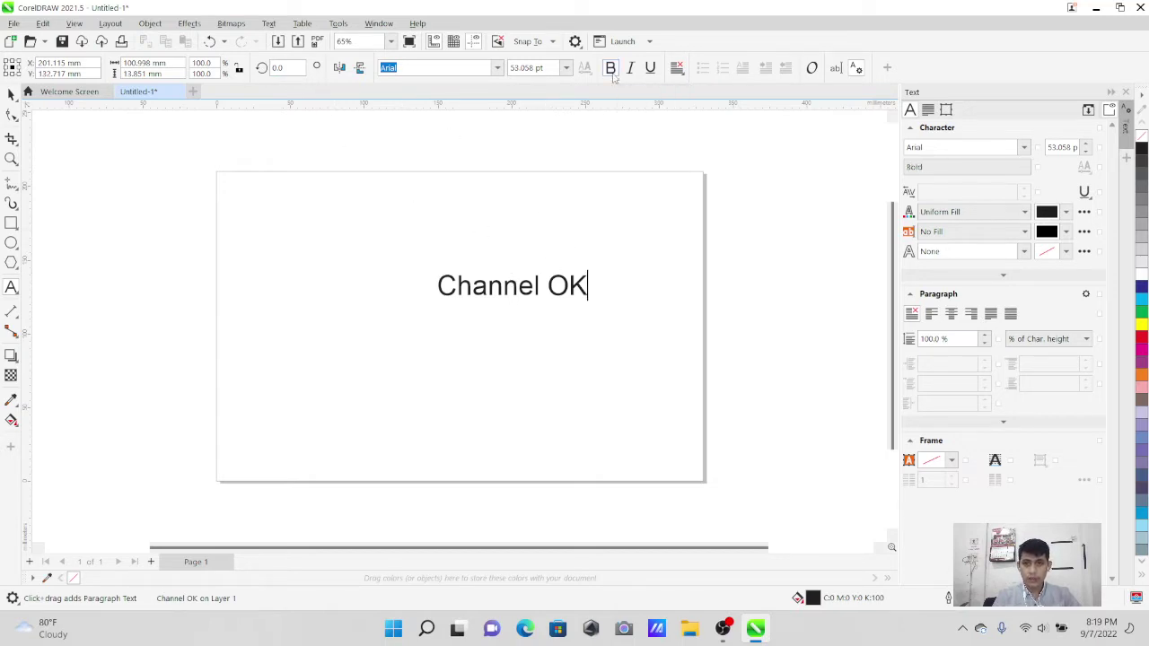
left_click(498, 67)
left_click(499, 69)
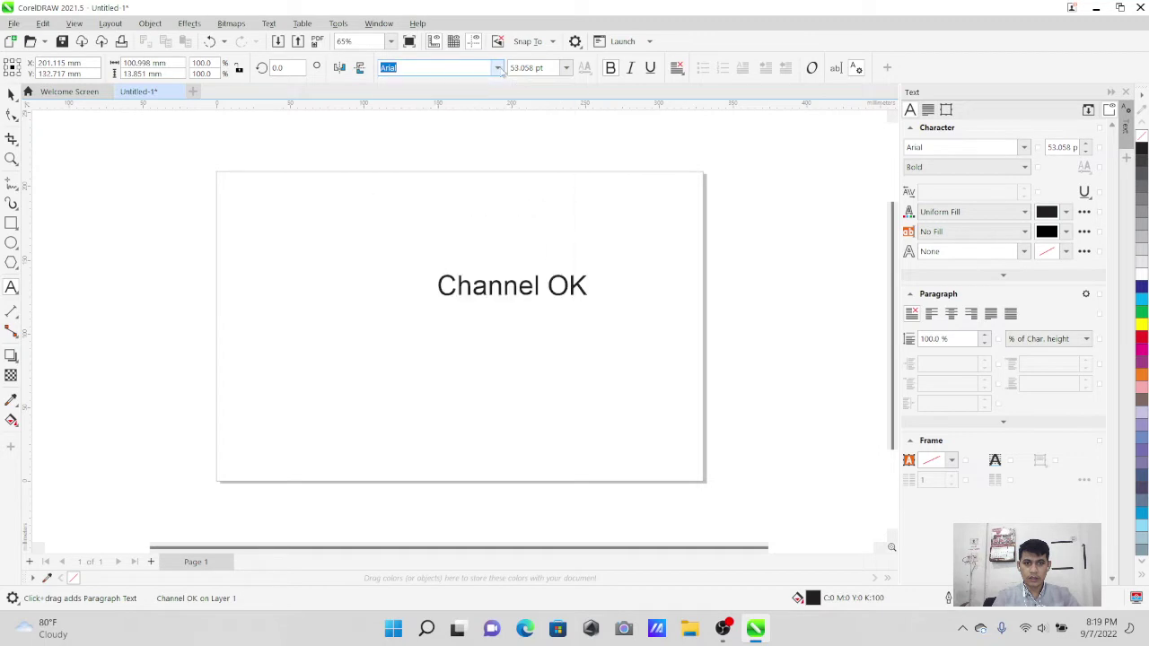
left_click(498, 68)
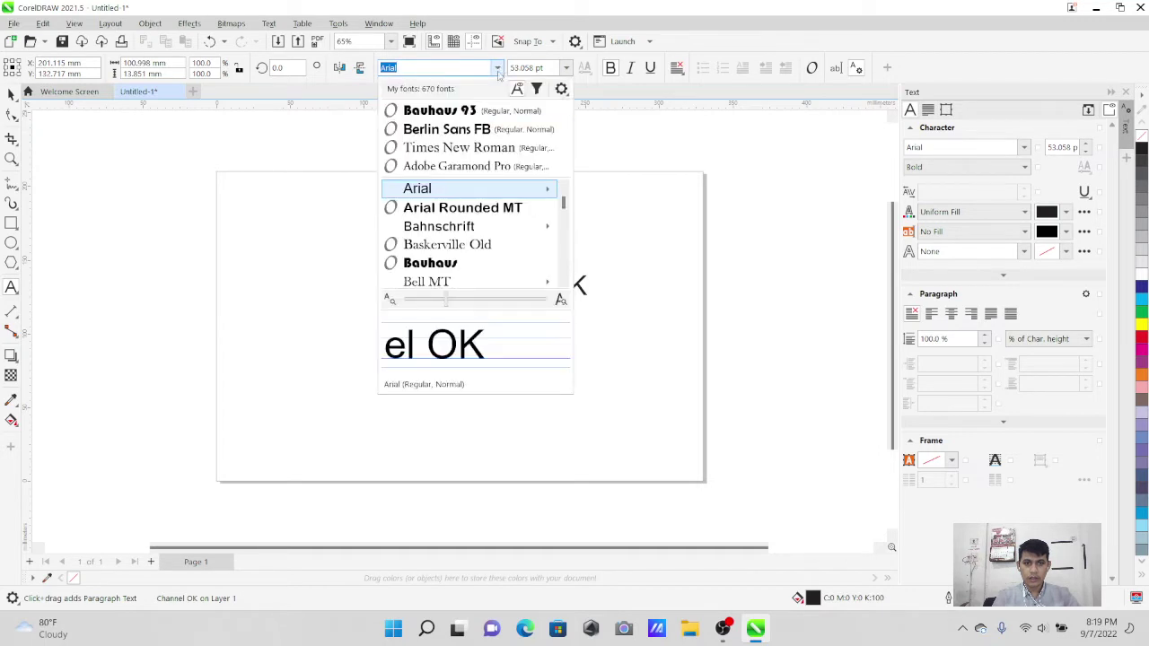
left_click(476, 112)
left_click(498, 68)
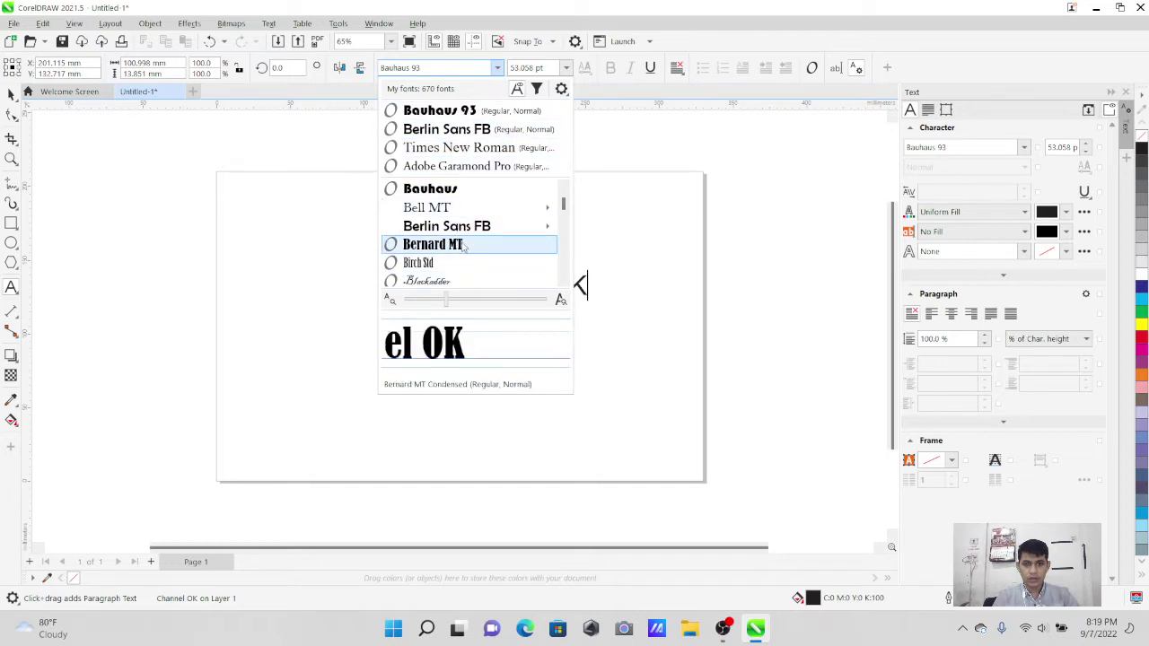
left_click(451, 191)
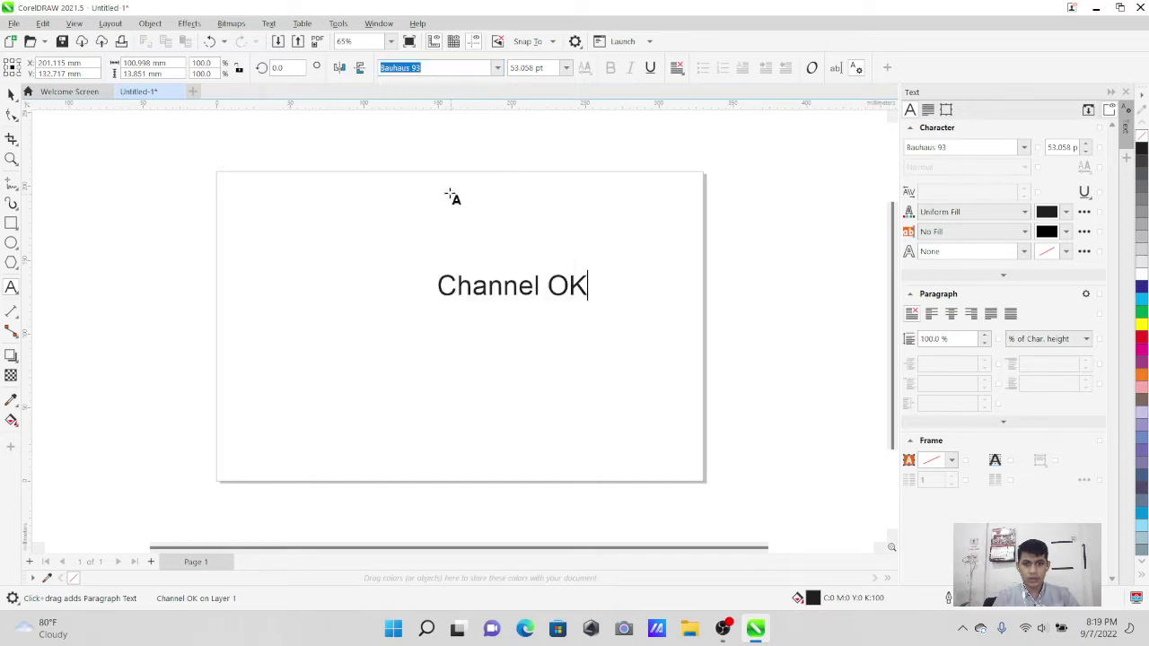
- Set all characters of "Channel OK" to Bauhaus 93 and move the text about 80 px left and slightly up on the page
left_click_drag(439, 286, 613, 285)
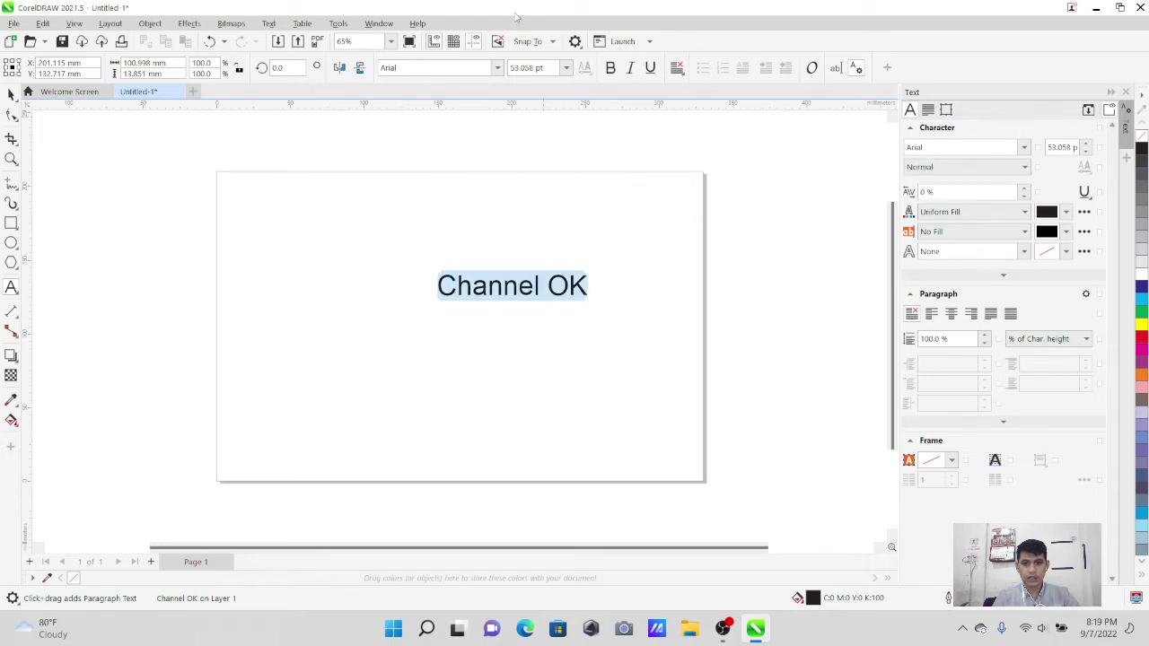
left_click(496, 67)
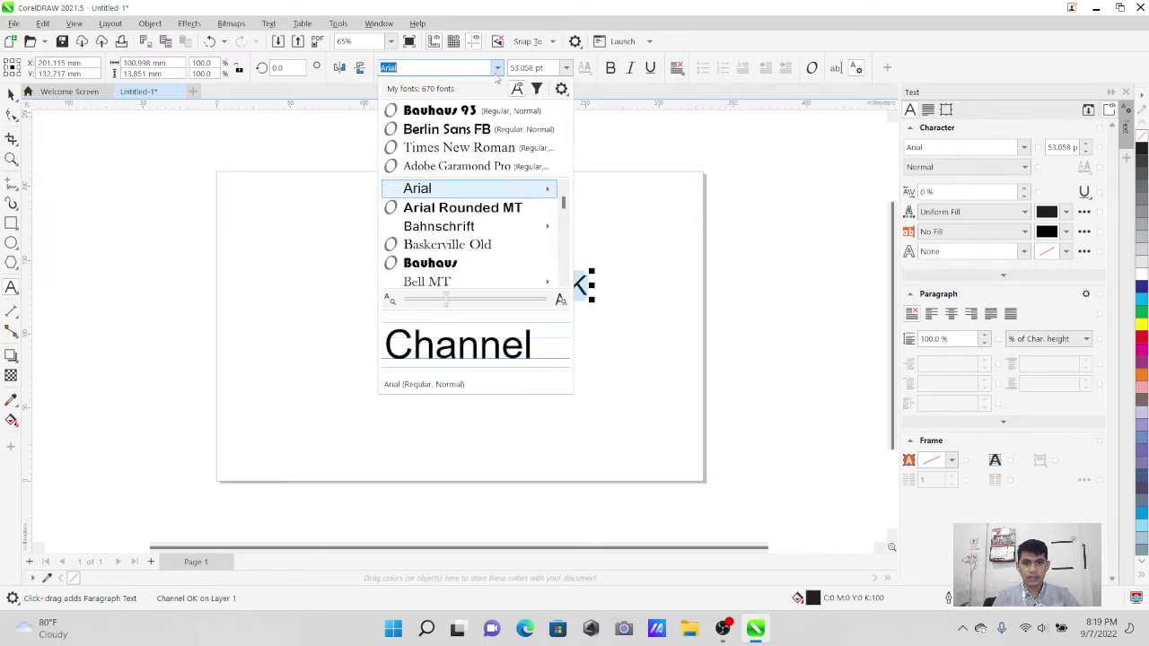
left_click(464, 263)
left_click(524, 338)
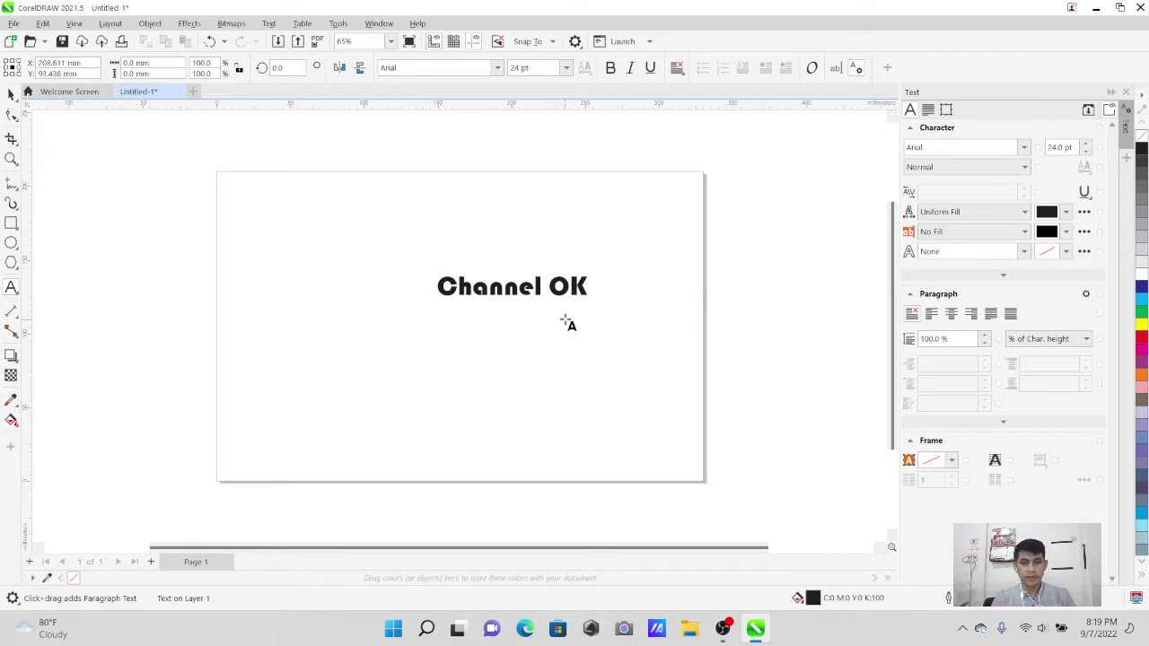
left_click(11, 94)
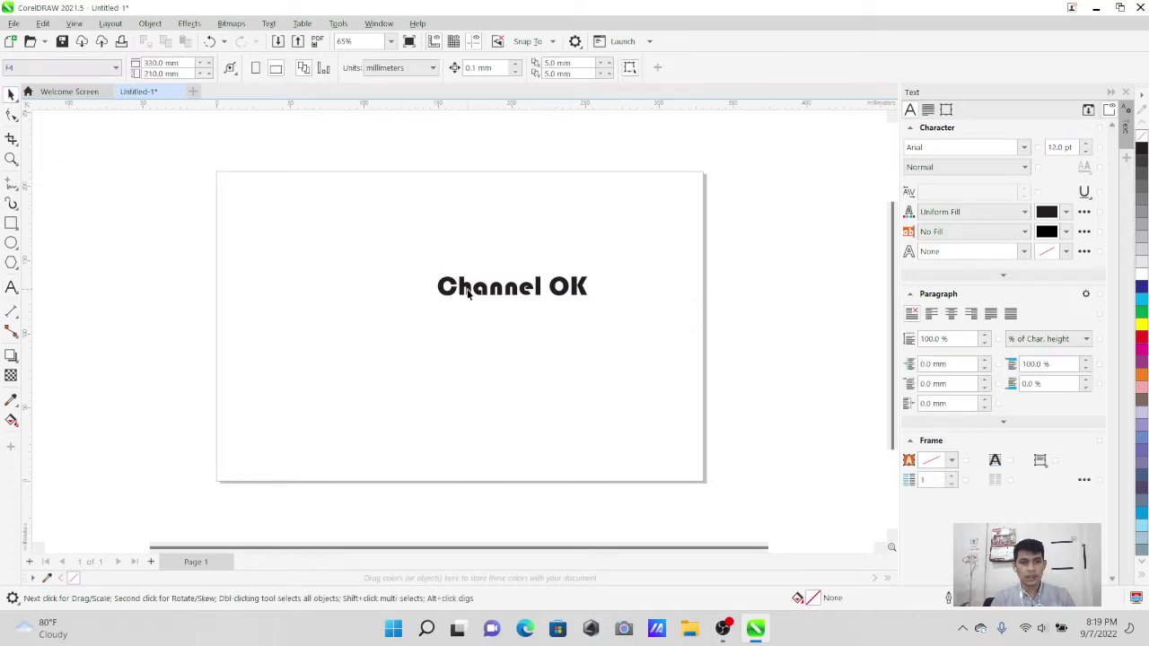
left_click_drag(467, 294, 375, 279)
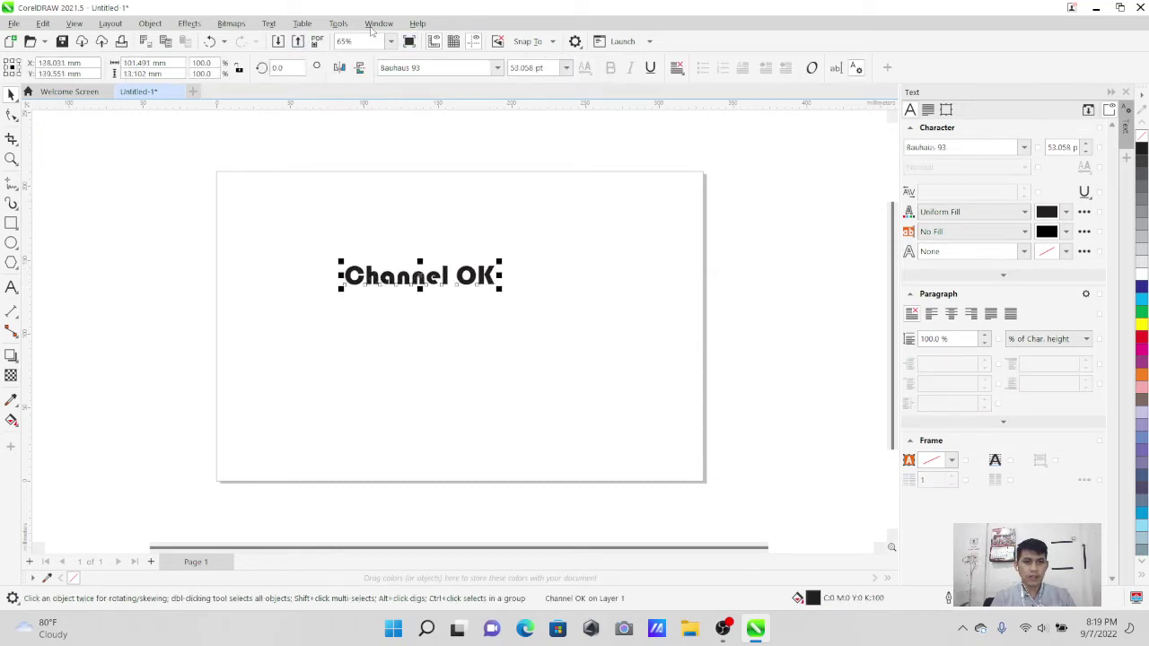
- Convert the "Channel OK" text to a 300 dpi CMYK bitmap with anti-aliasing and a transparent background
left_click(231, 25)
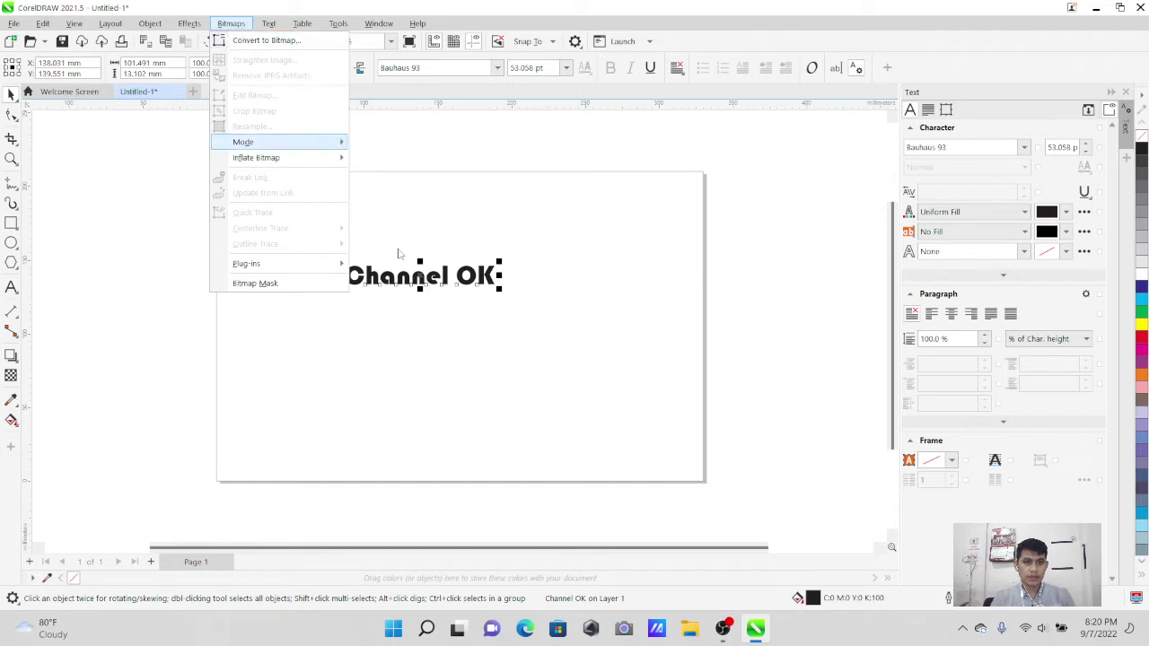
left_click(262, 41)
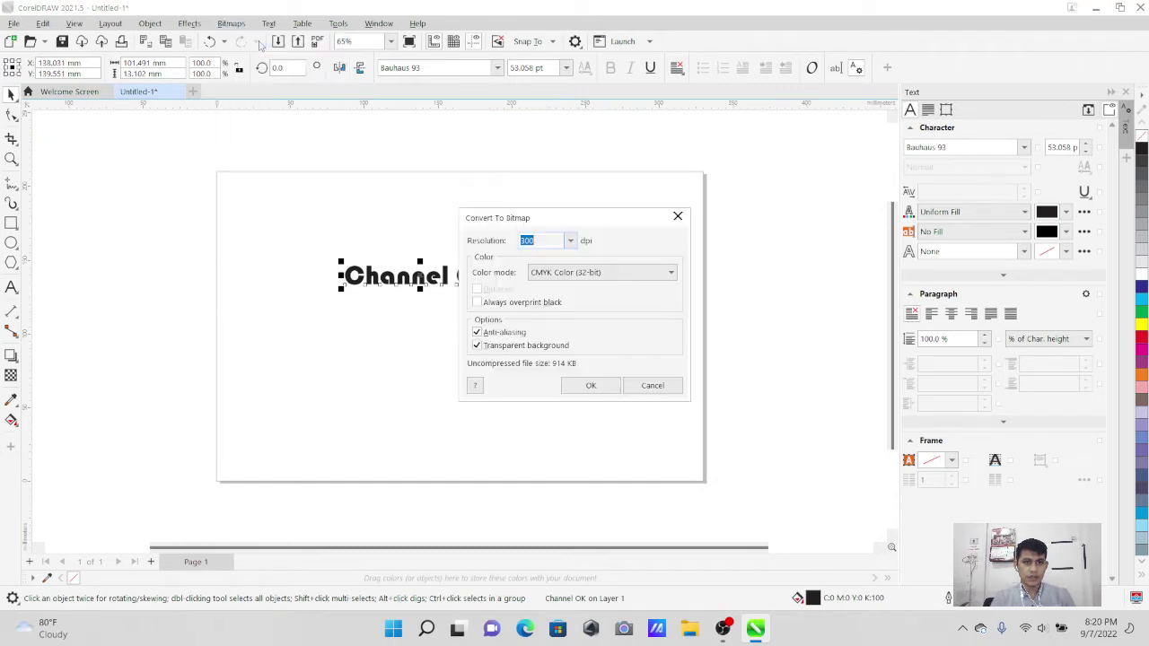
left_click(588, 385)
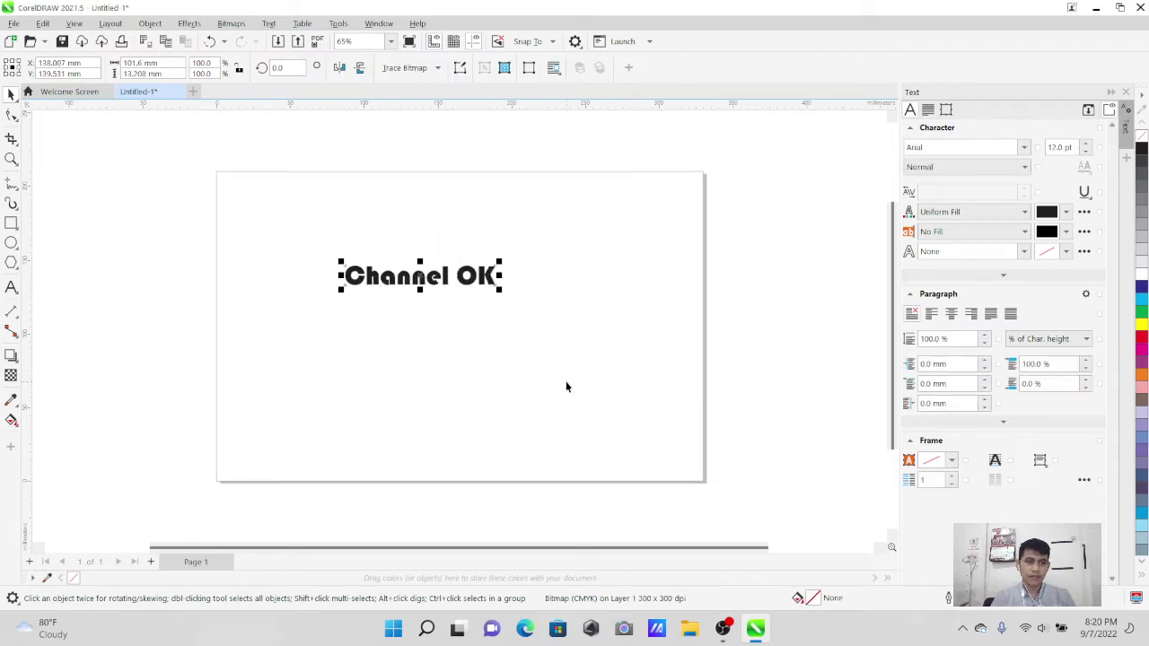
- Set up a web export of the "Channel OK" bitmap in PNG format
left_click(13, 23)
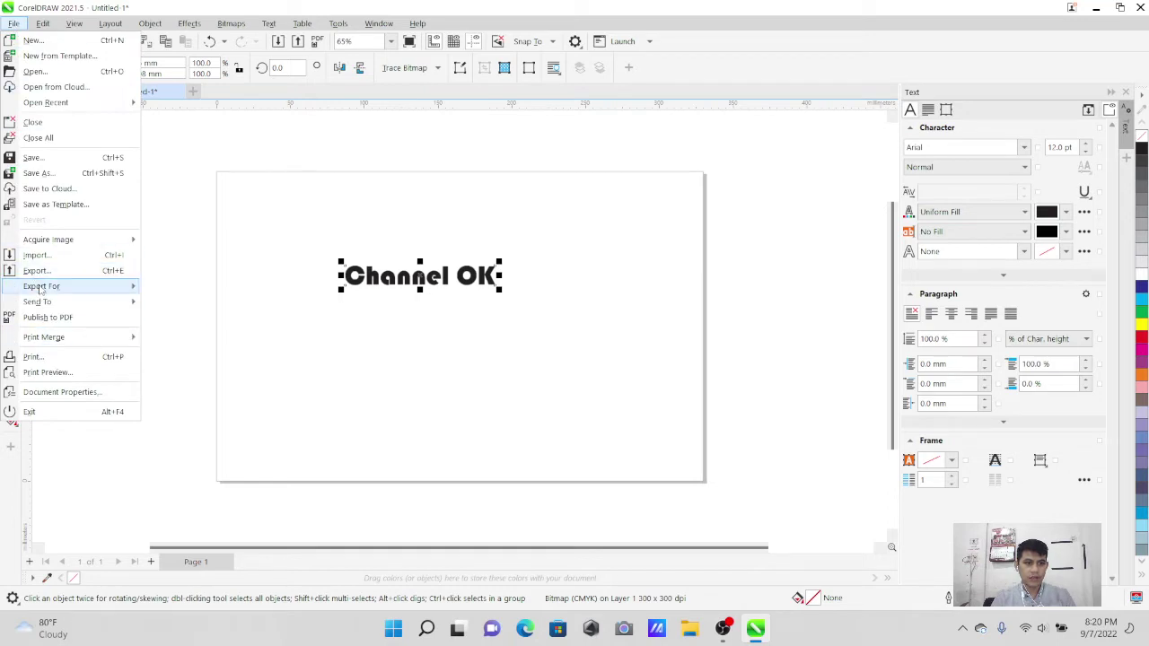
mouse_move(40, 287)
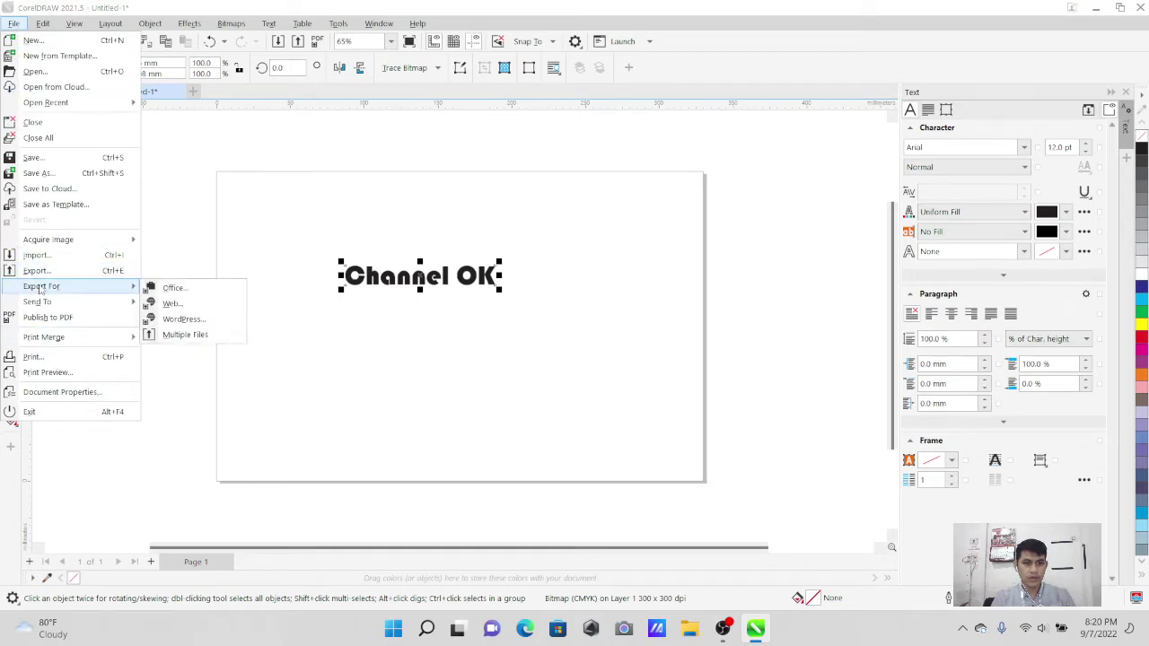
left_click(170, 303)
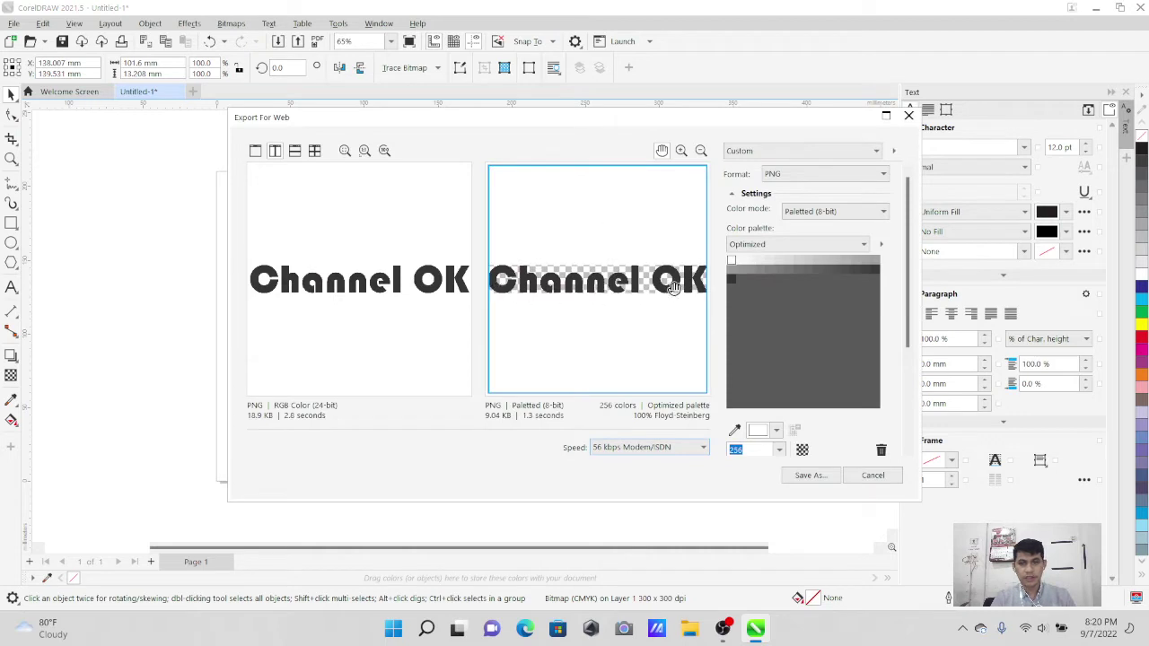
left_click(873, 176)
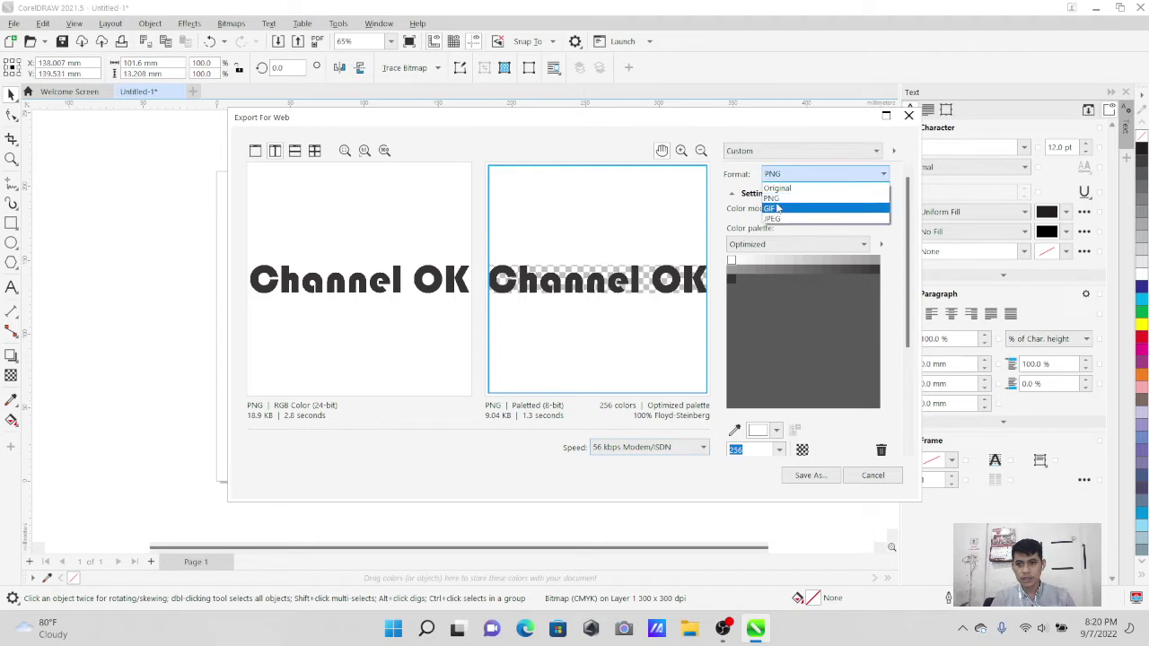
left_click(780, 199)
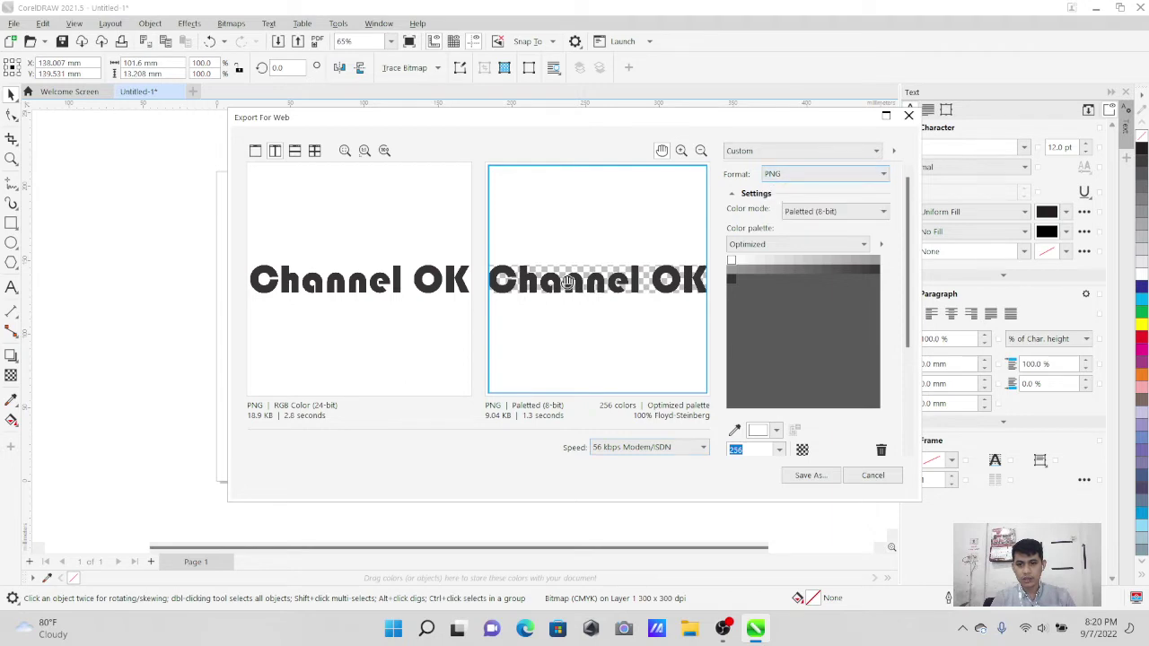
- Save the PNG web export in the Documents folder under the file name xxxxxx
left_click(805, 476)
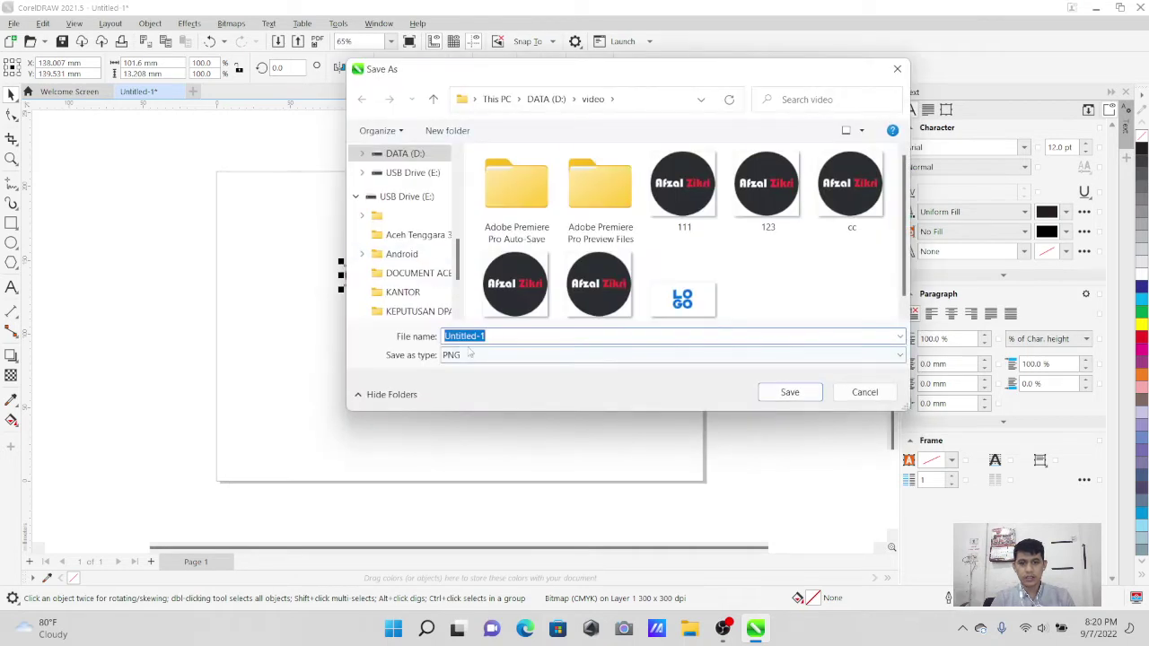
scroll(458, 272, "up", 5)
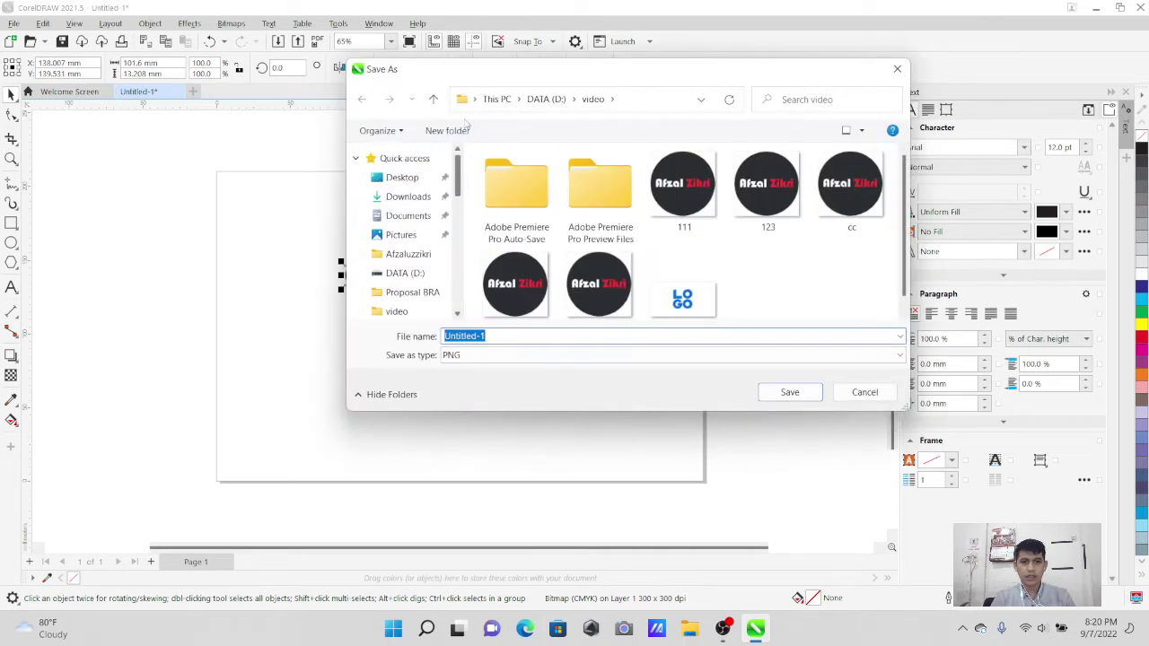
left_click(409, 216)
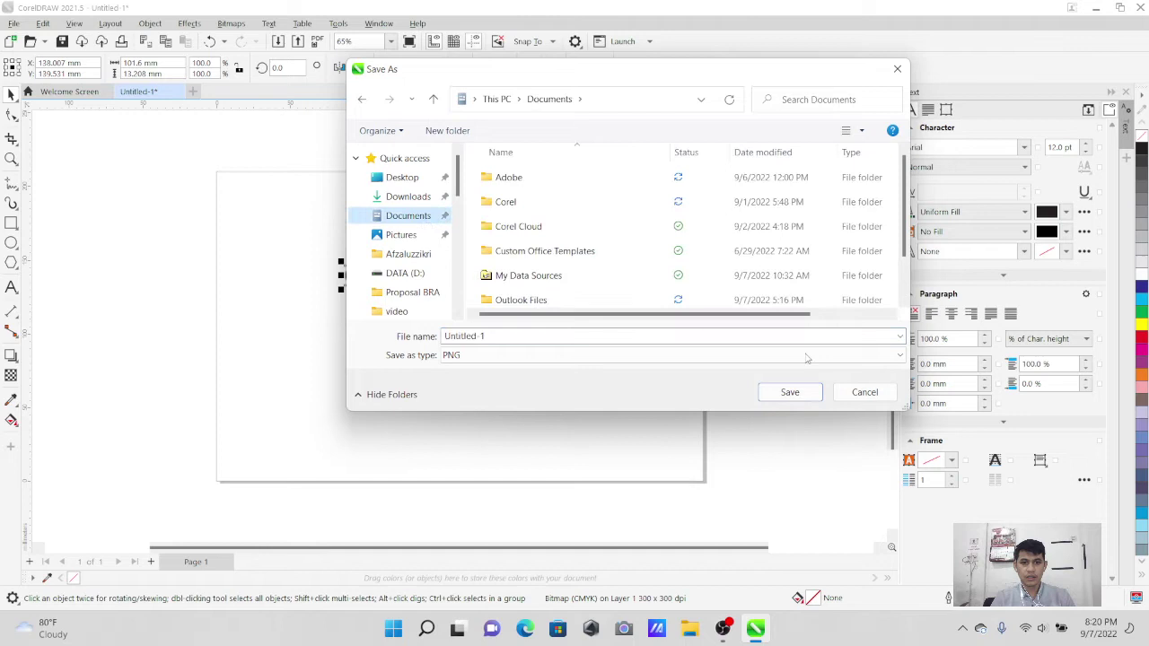
left_click(504, 334)
type("xxxxxx")
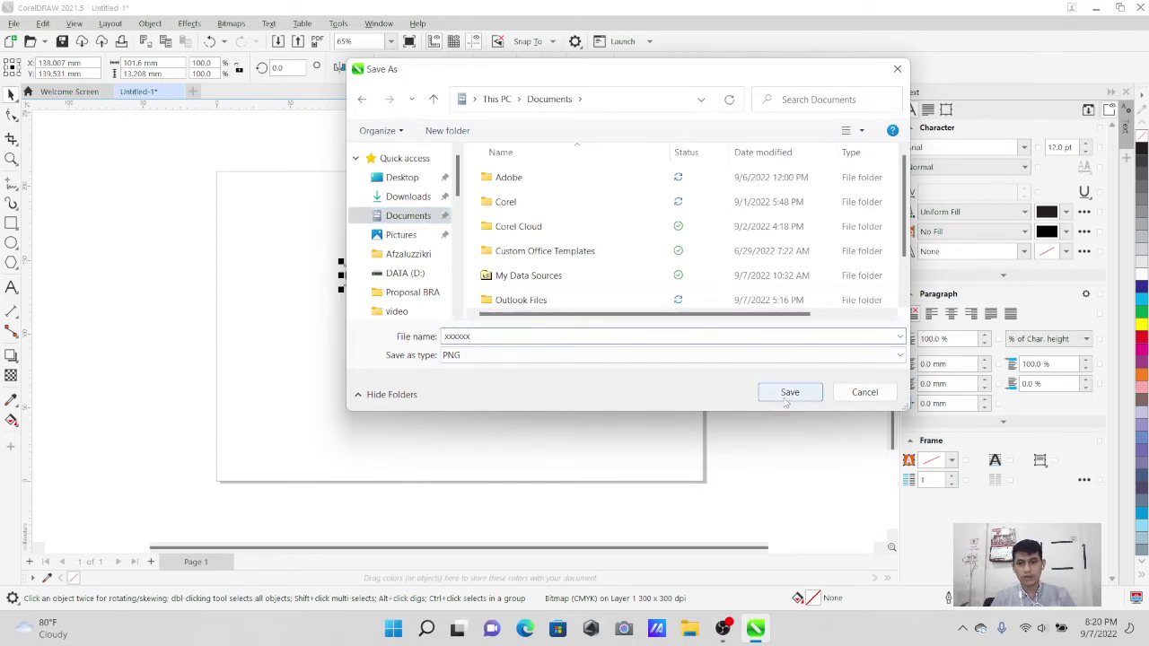
left_click(783, 395)
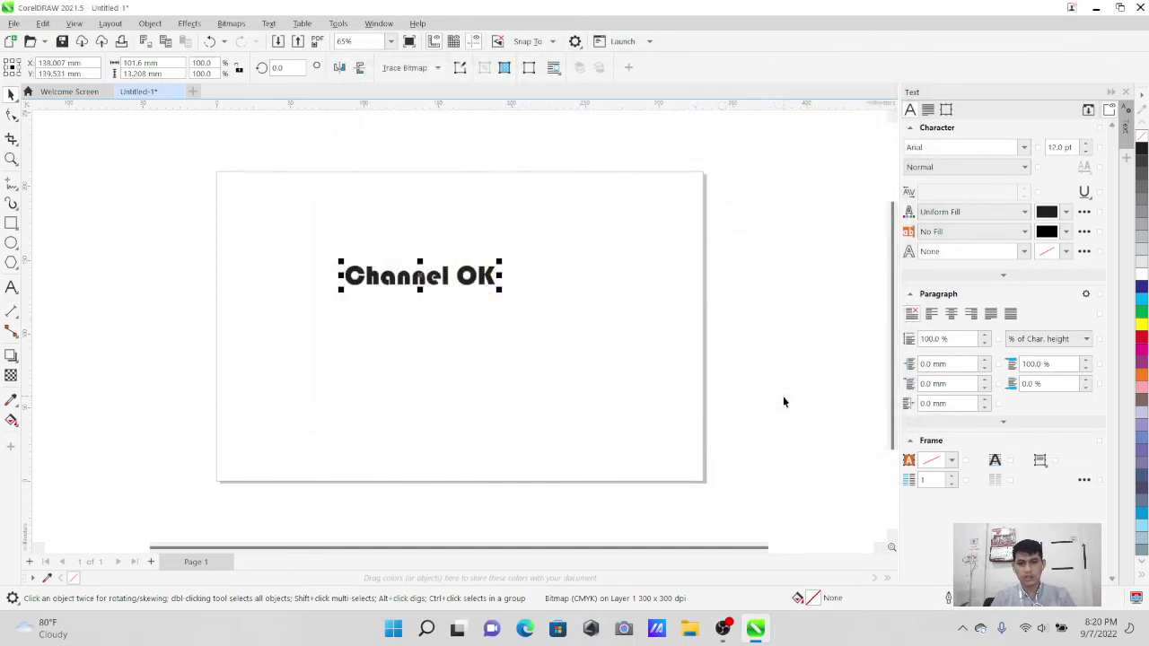
- Switch to File Explorer and view the exported xxxxxx PNG from the Documents folder, then close the preview
left_click(1095, 7)
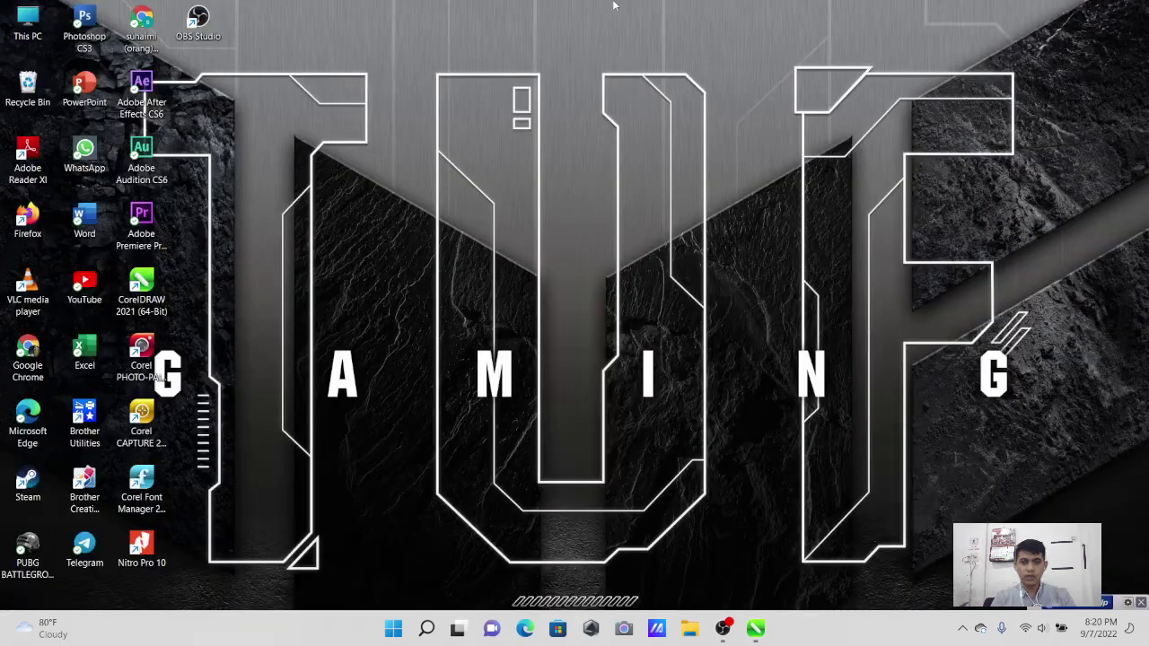
left_click(689, 628)
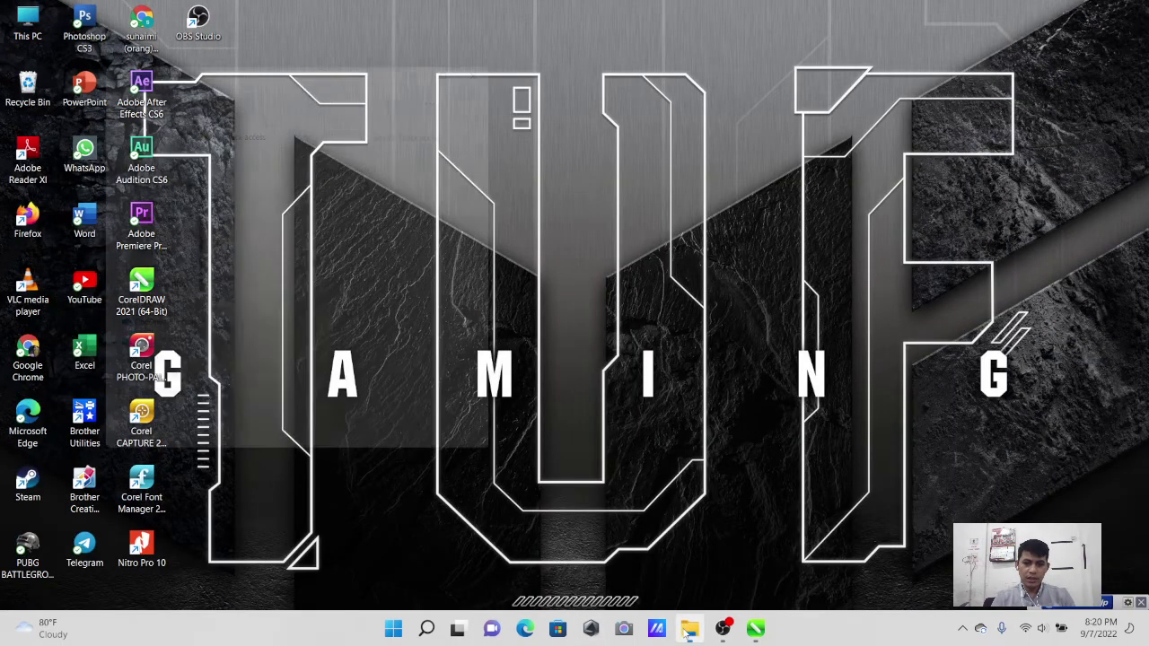
left_click(144, 216)
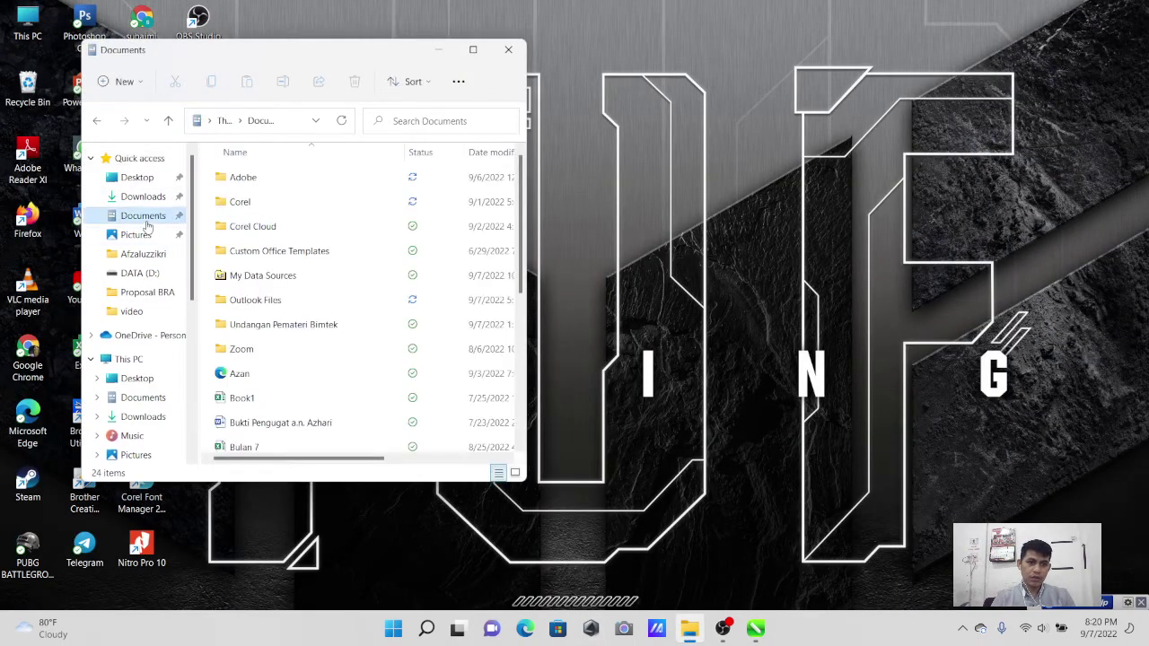
scroll(336, 300, "down", 3)
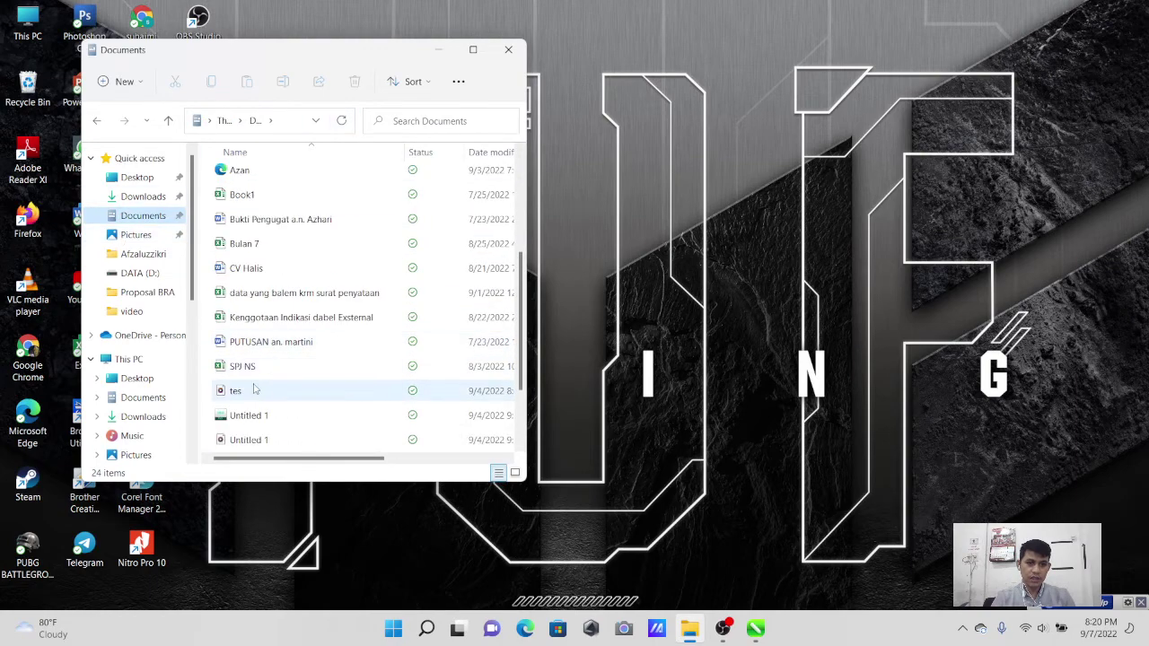
left_click(473, 49)
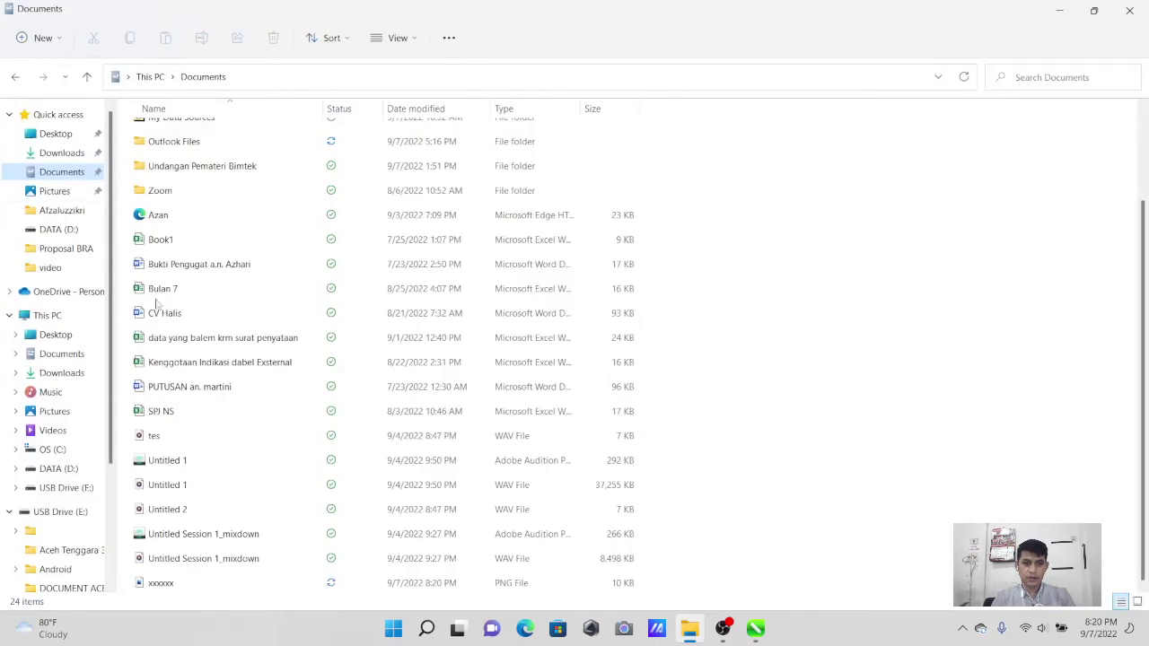
double_click(200, 584)
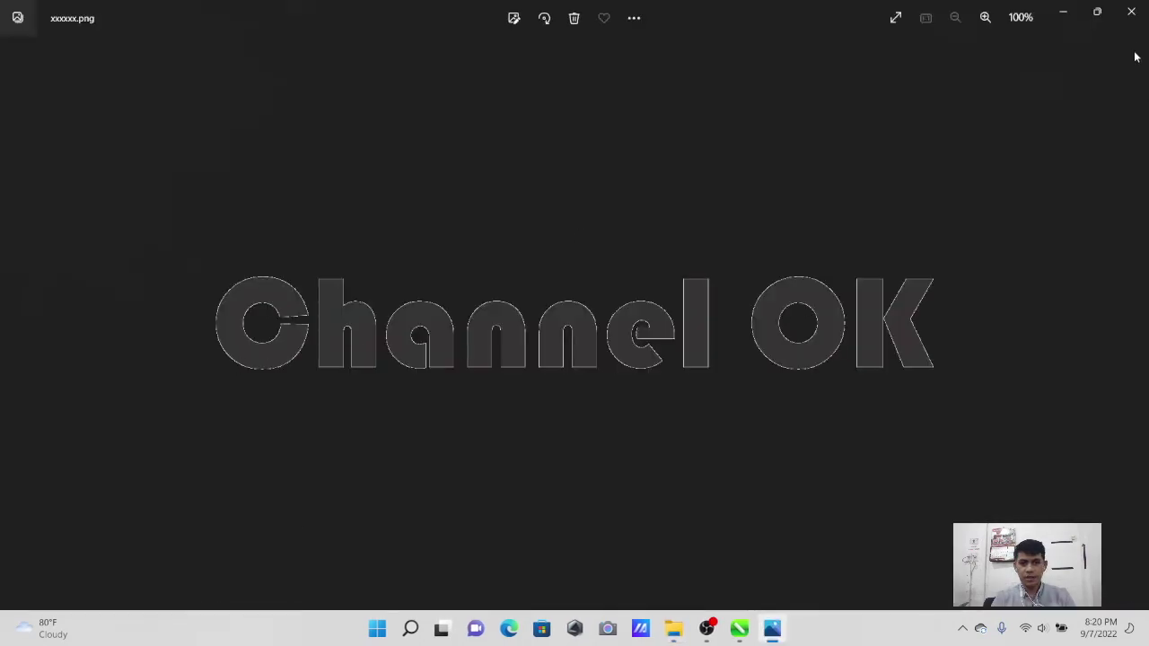
left_click(1131, 10)
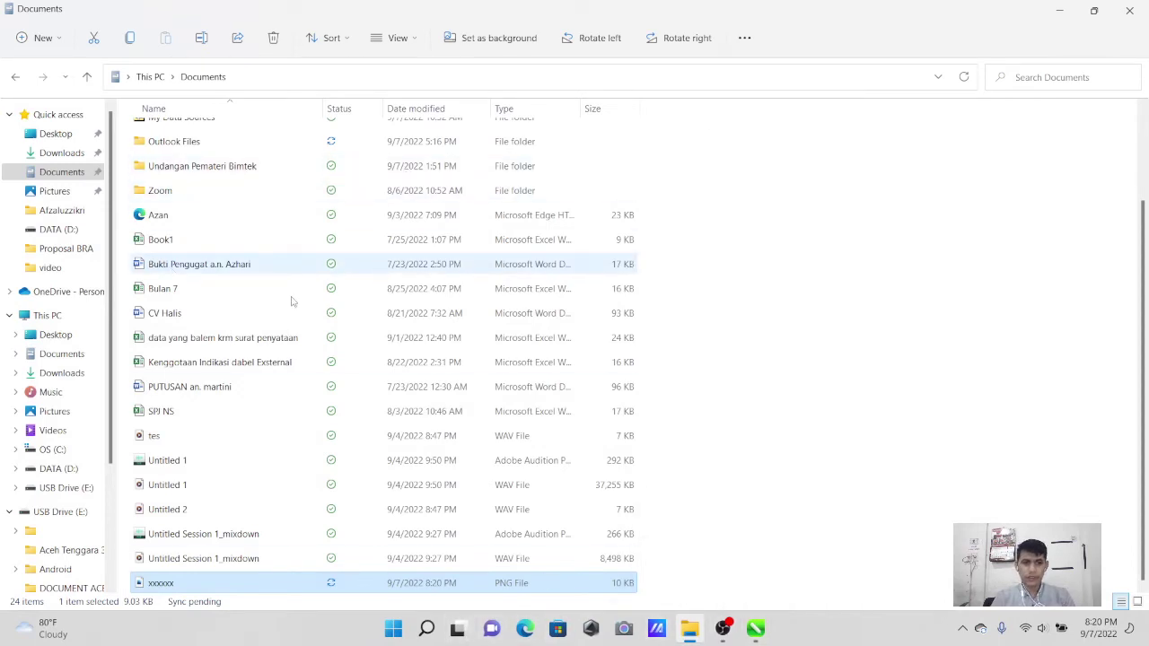
- Search the installed apps with "ch" and launch Google Chrome
left_click(393, 628)
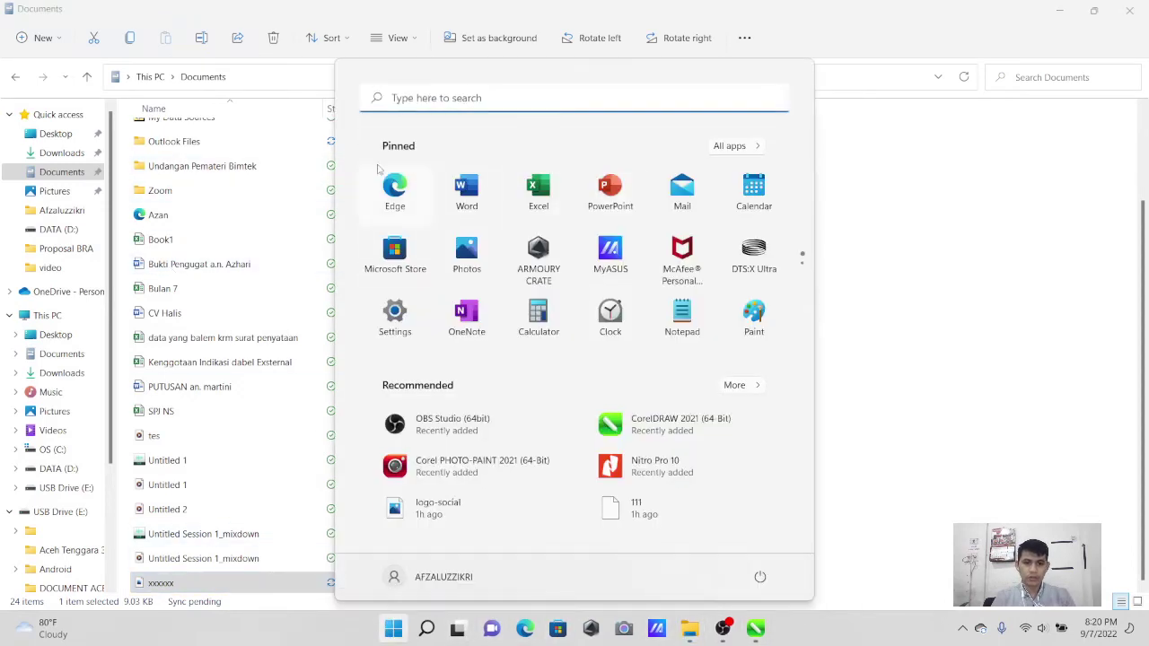
scroll(448, 144, "down", 1)
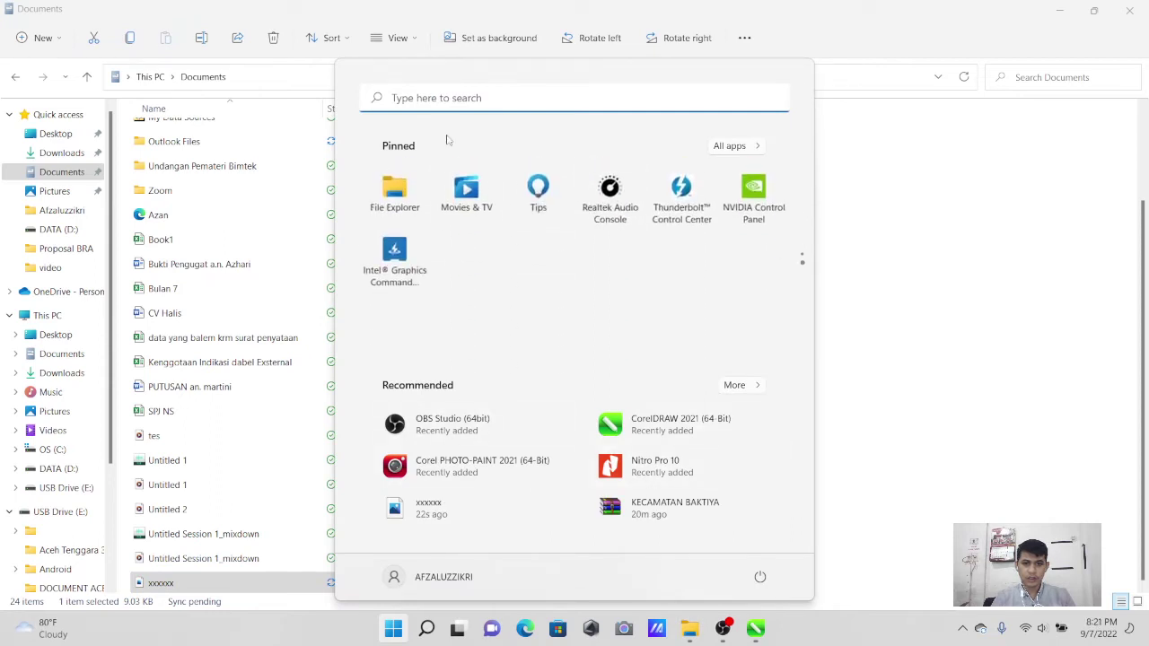
scroll(539, 225, "up", 1)
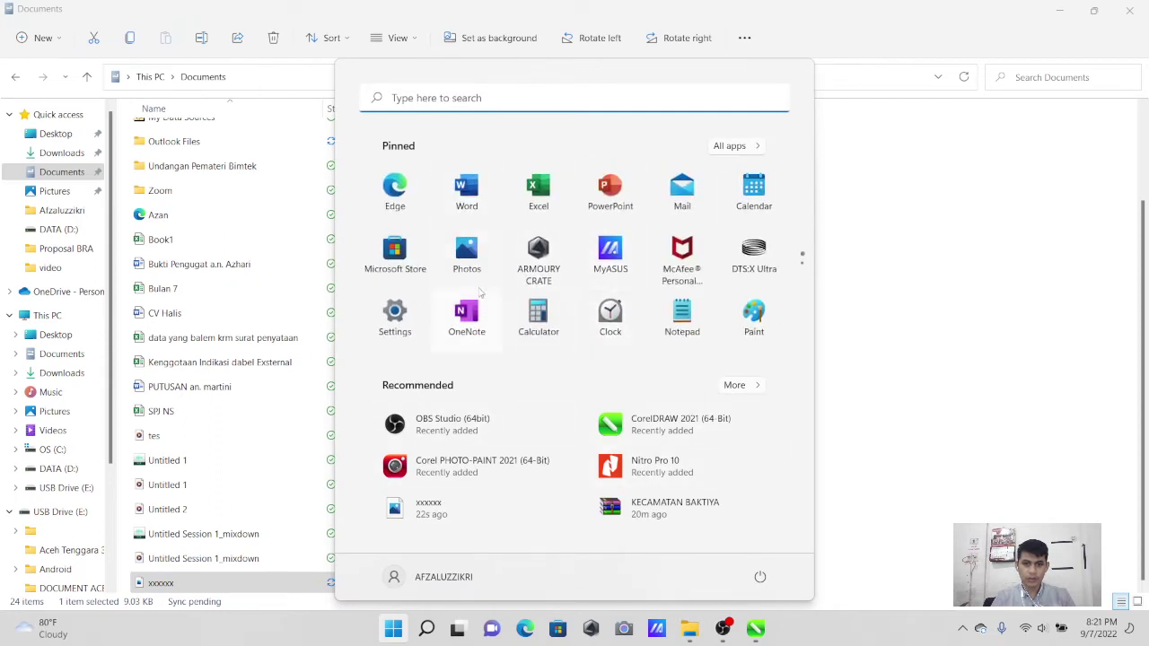
scroll(478, 289, "down", 1)
scroll(603, 325, "up", 1)
scroll(558, 247, "down", 1)
scroll(521, 253, "up", 1)
scroll(440, 282, "down", 1)
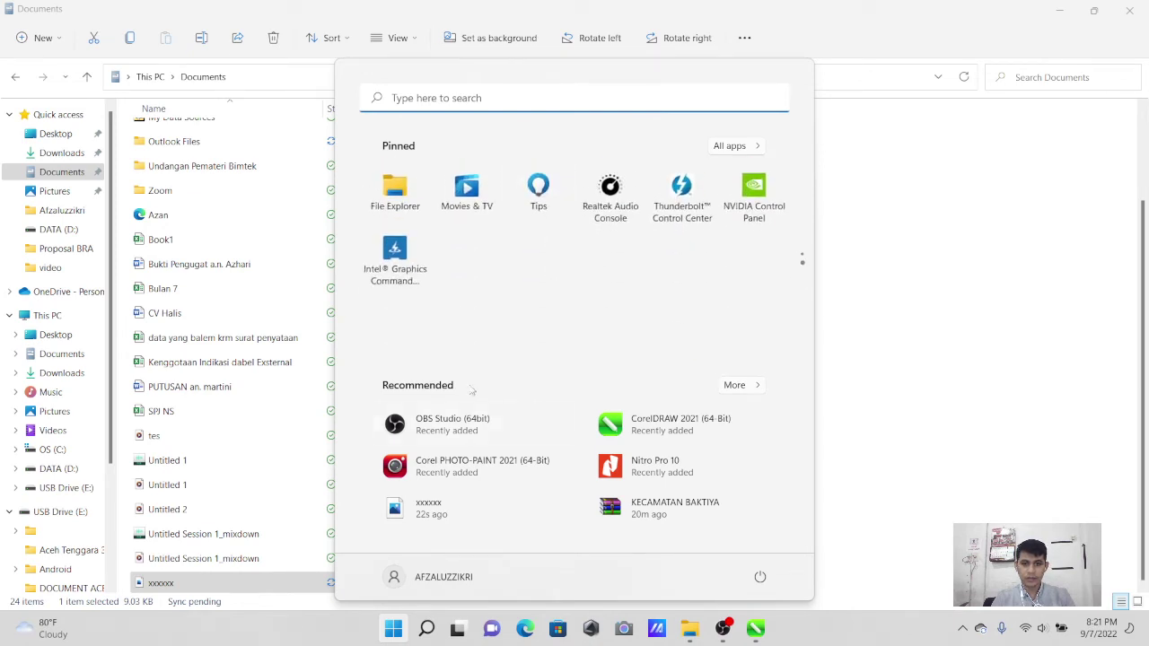
scroll(629, 289, "up", 1)
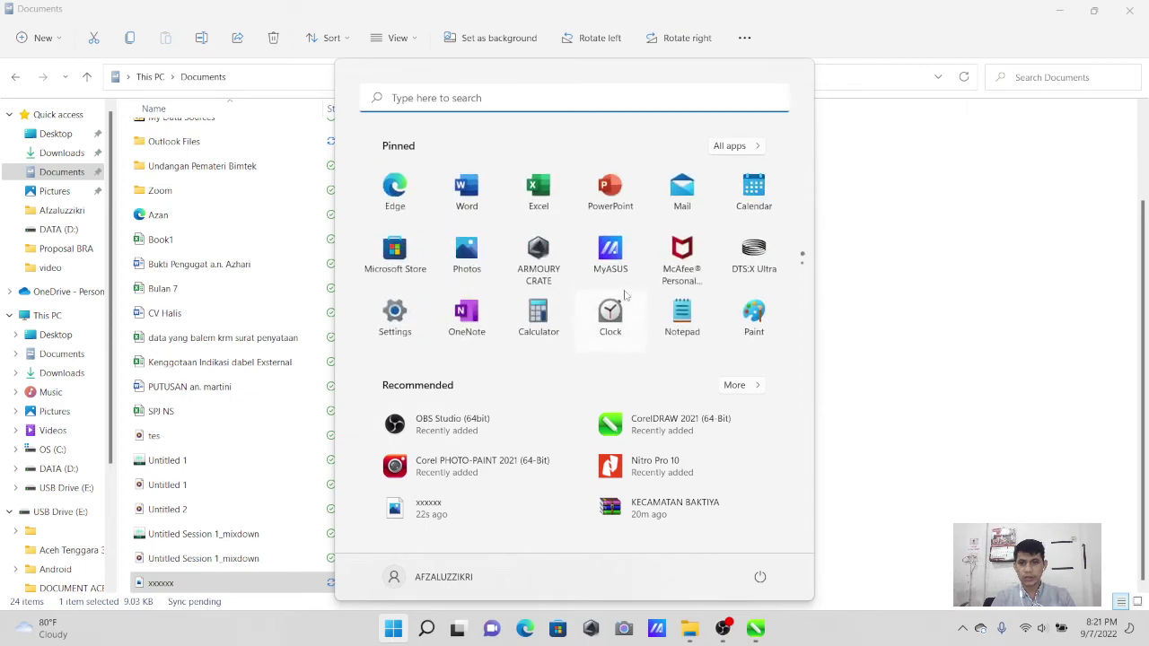
left_click(466, 97)
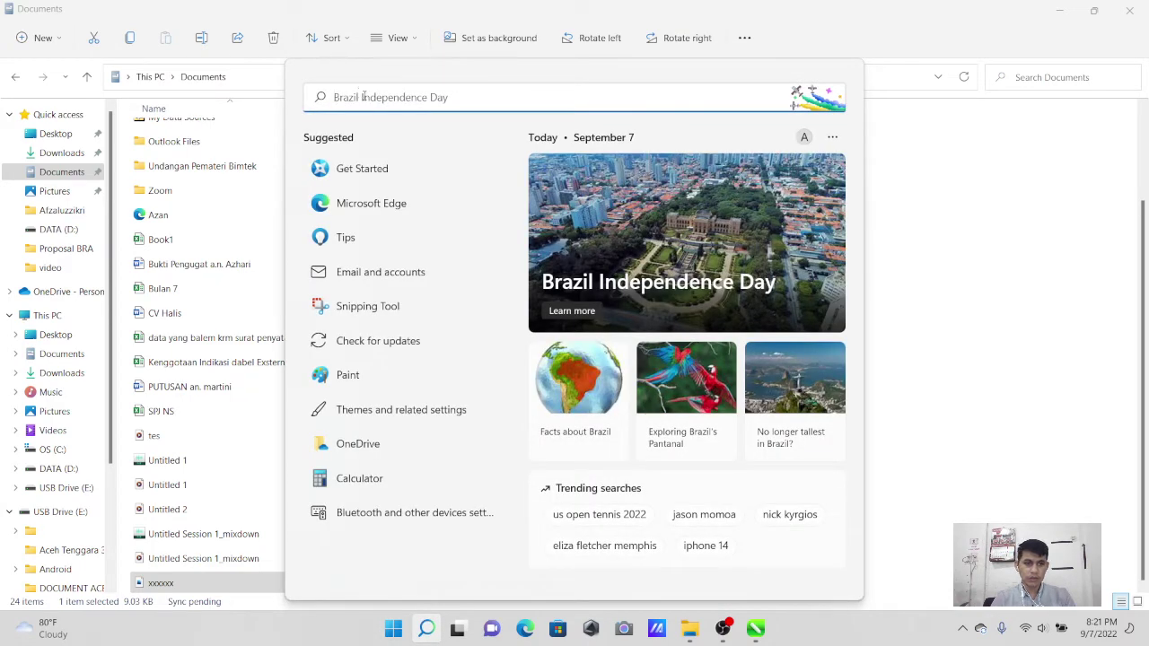
type("ch")
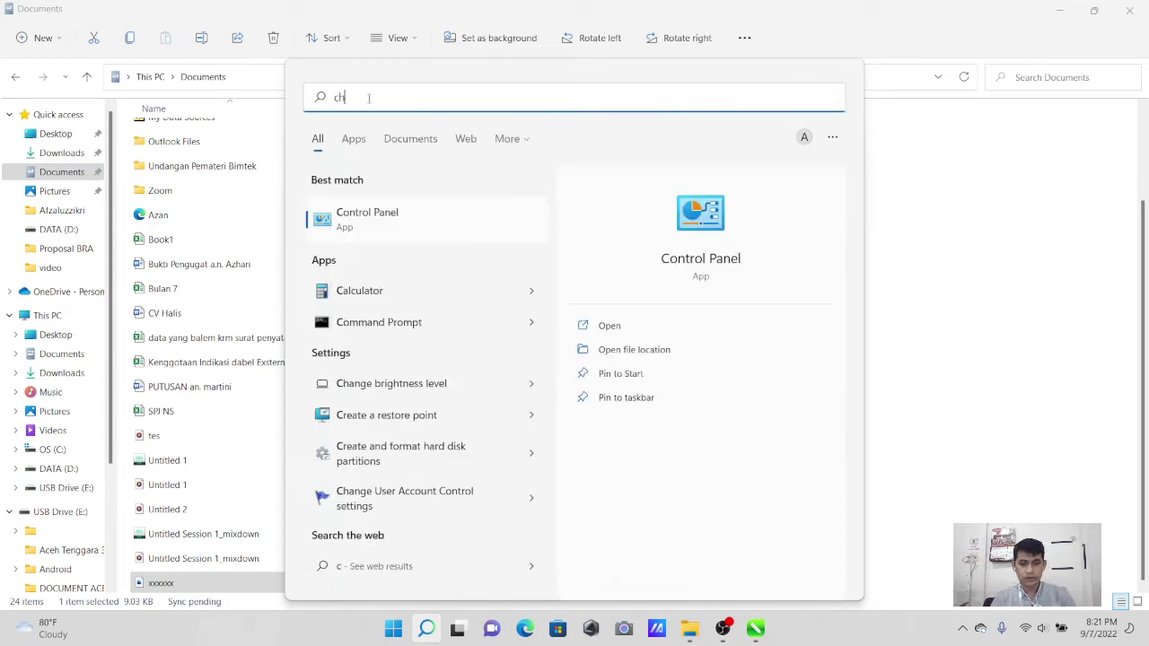
left_click(370, 213)
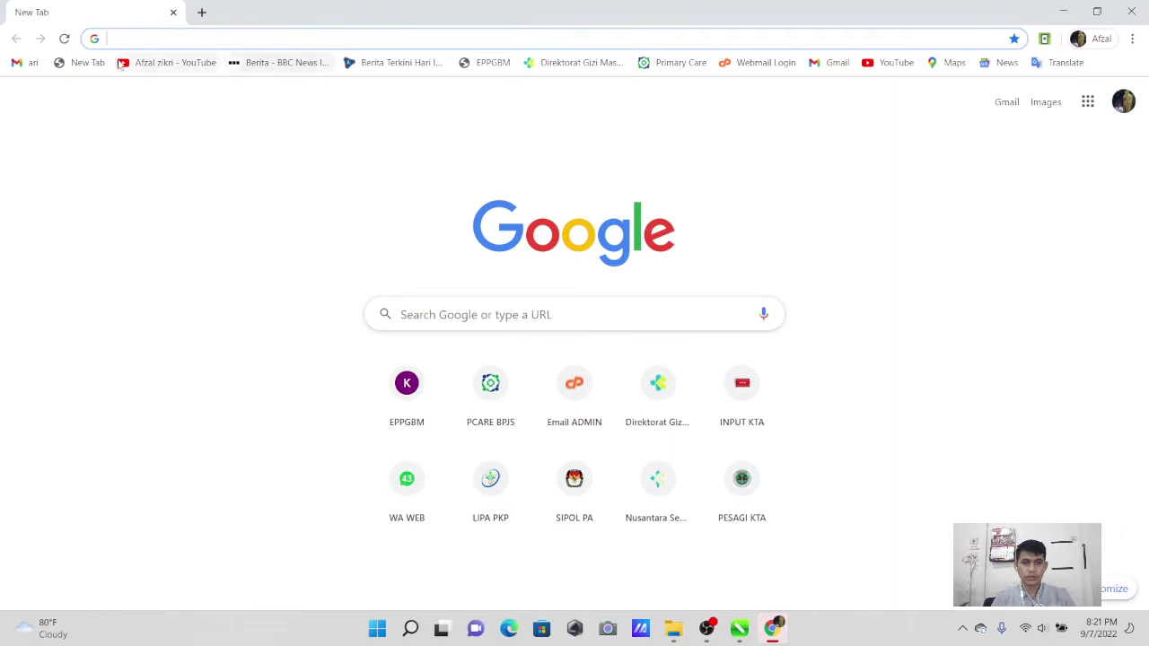
- Open the bookmarked YouTube channel and go to its YouTube Studio dashboard
left_click(154, 63)
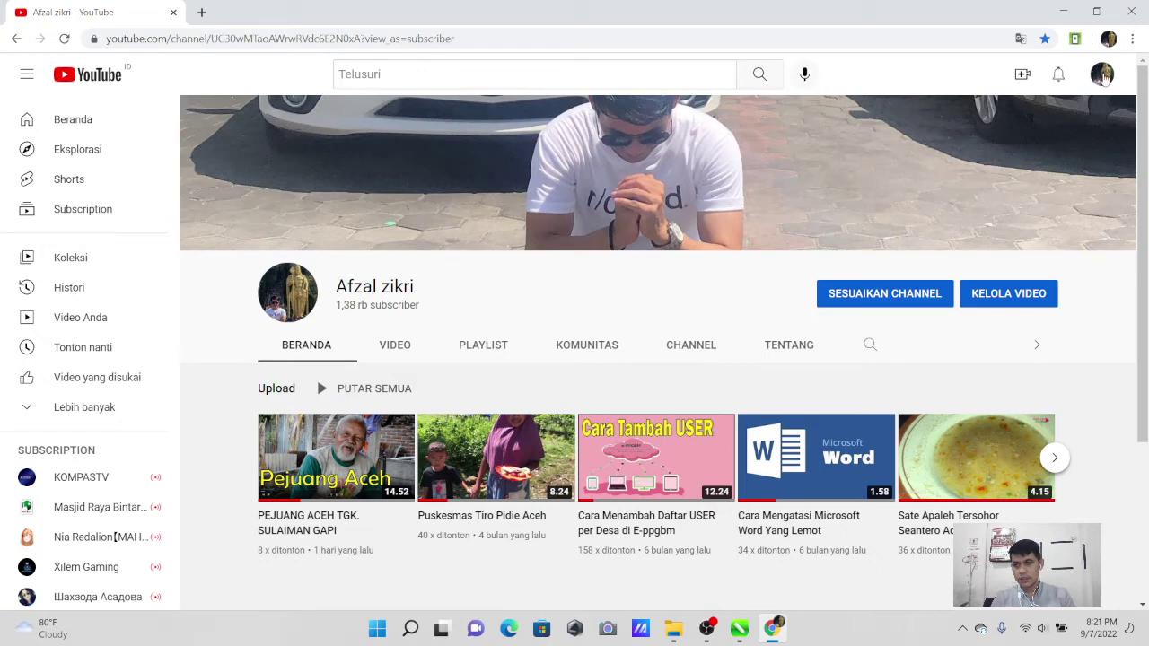
left_click(1100, 75)
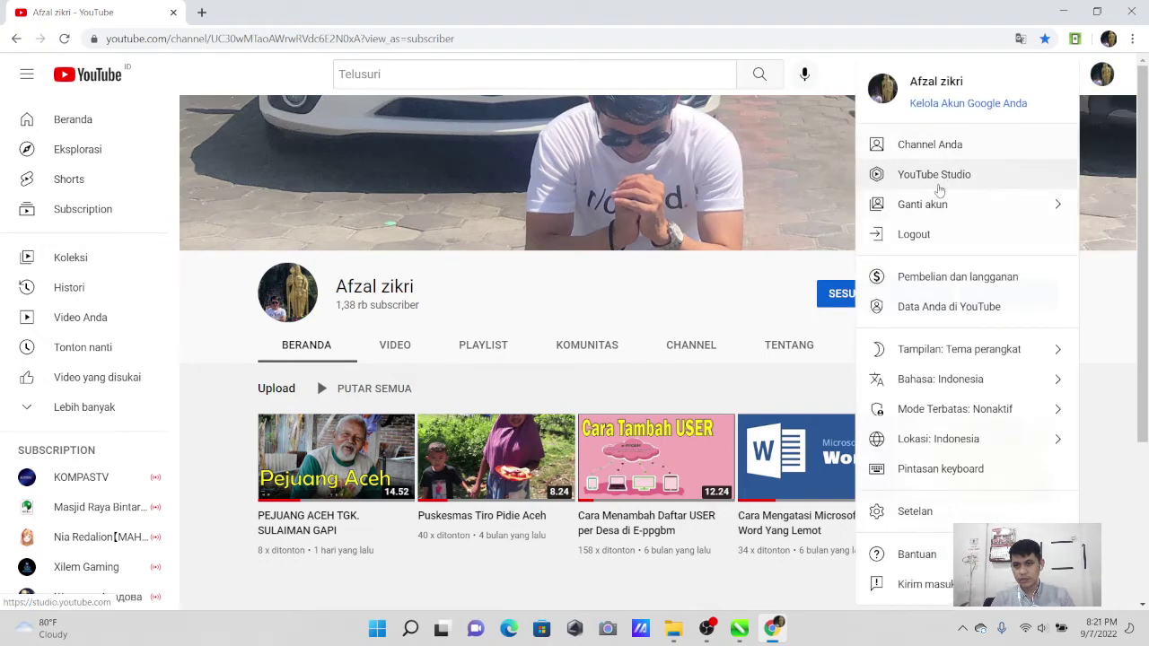
left_click(931, 187)
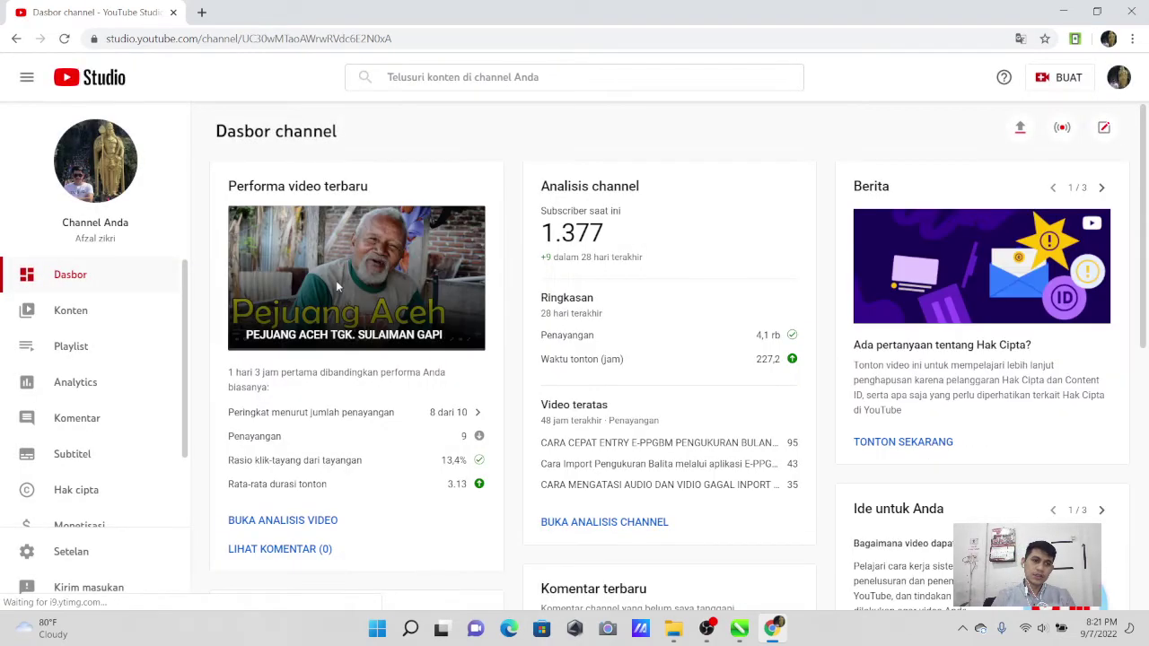
- Open the channel customization's Branding settings and bring up the video watermark section
scroll(258, 399, "down", 1)
scroll(258, 399, "down", 3)
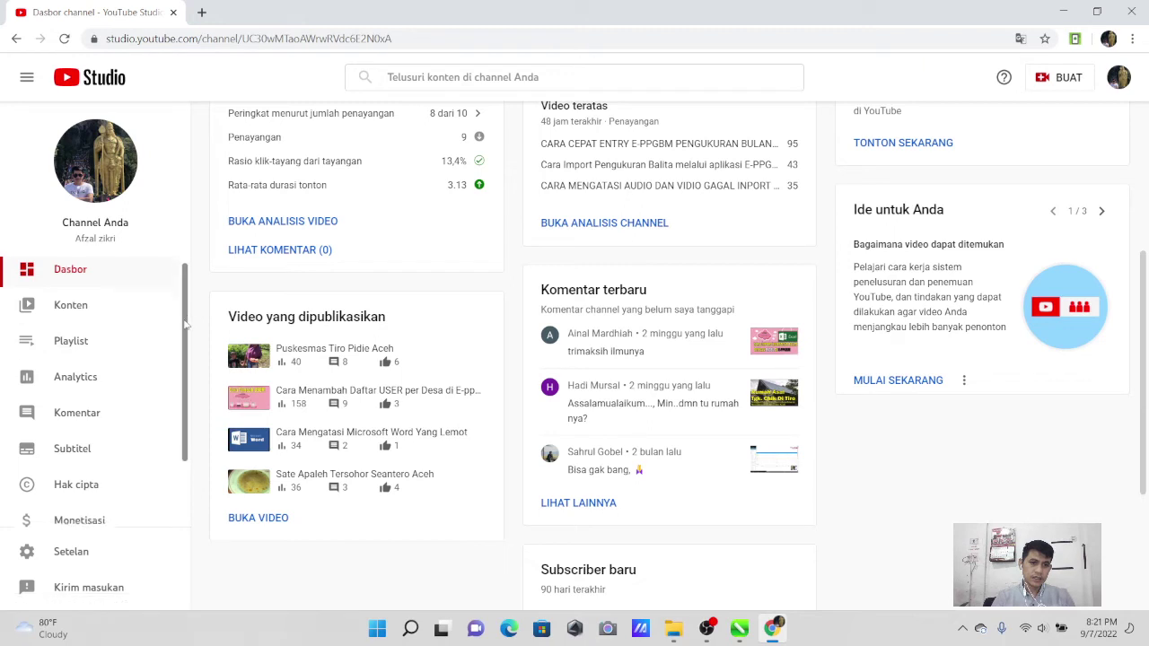
left_click_drag(186, 314, 184, 395)
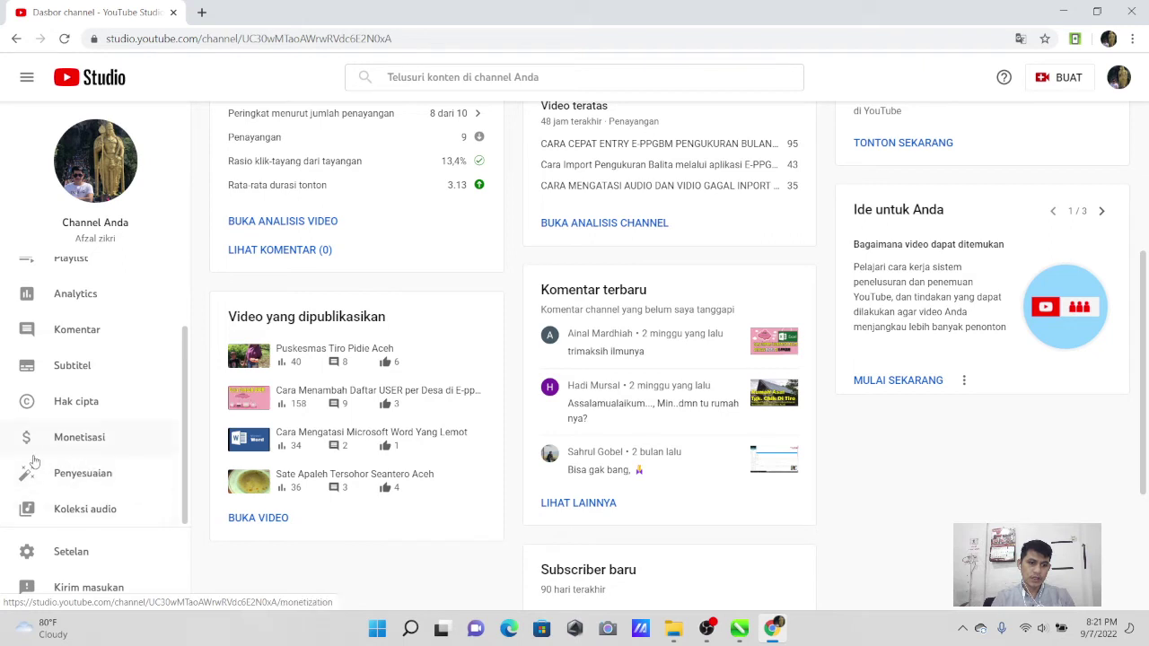
left_click(68, 480)
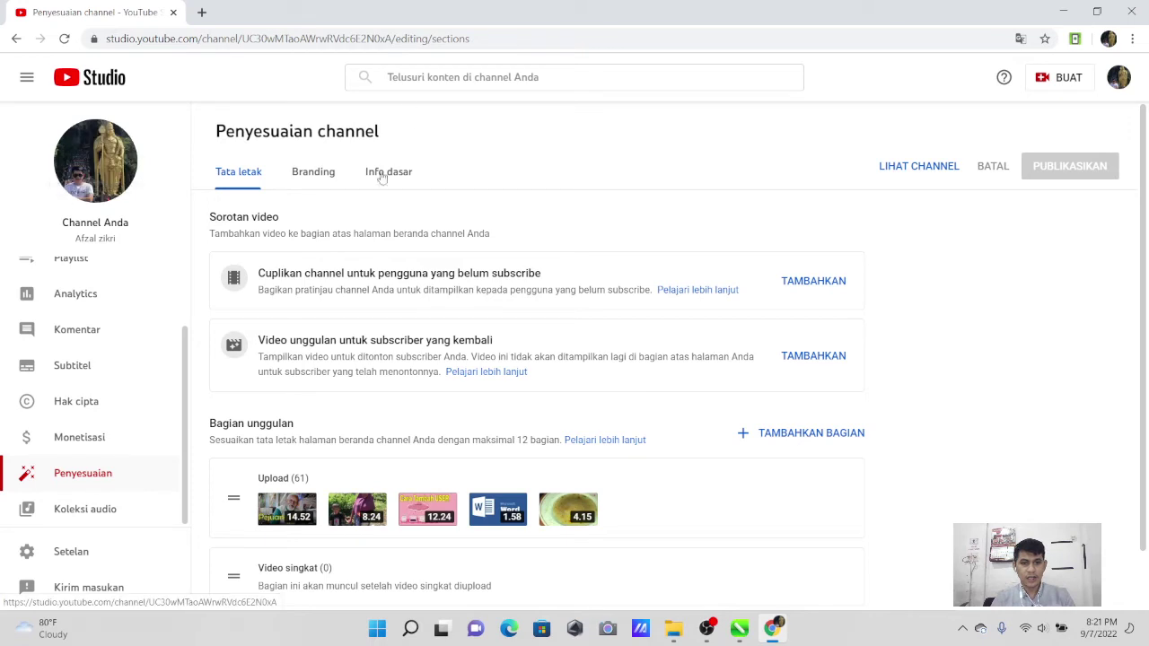
left_click(304, 178)
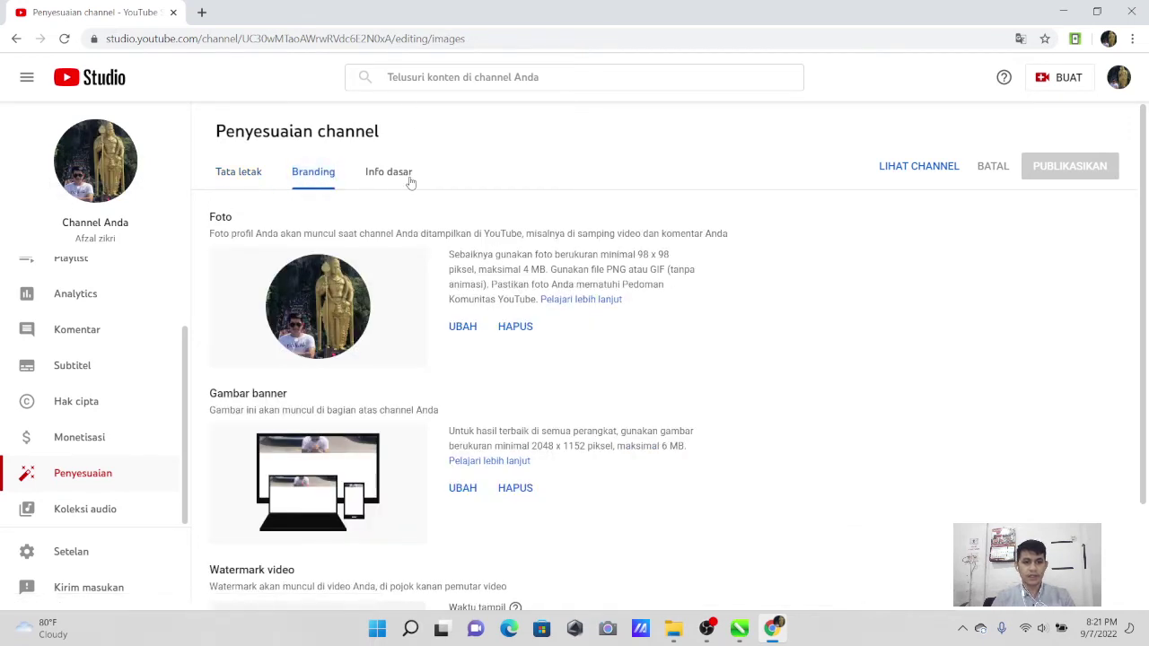
scroll(415, 182, "down", 1)
scroll(416, 182, "down", 3)
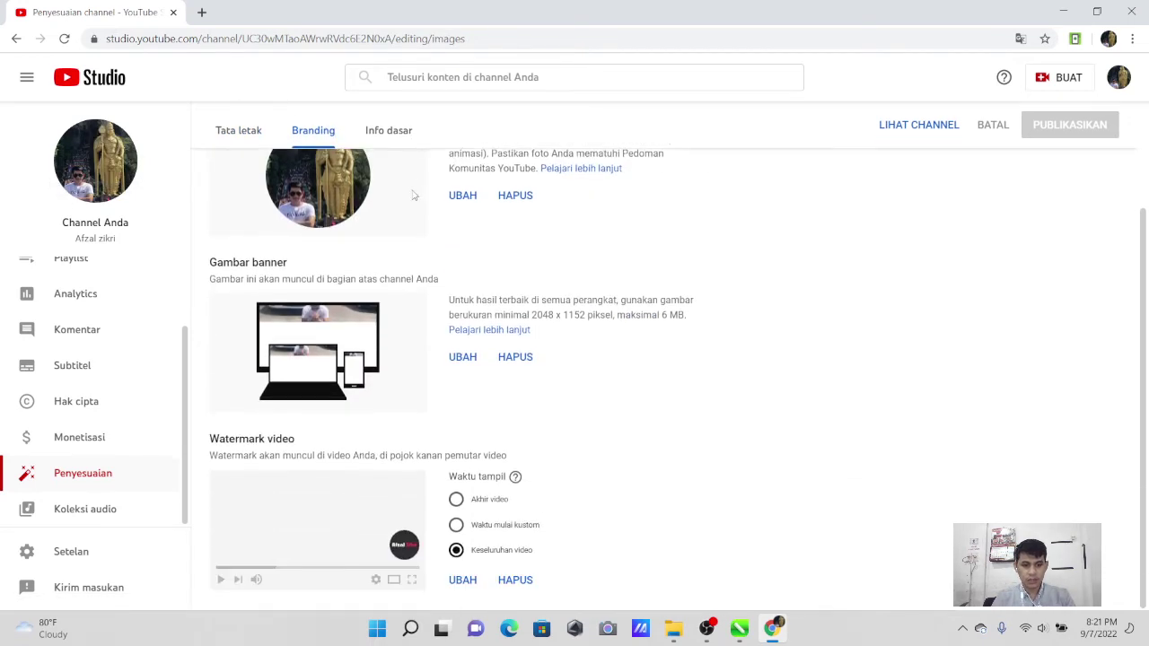
- Replace the video watermark with the xxxxxx PNG from Documents, cropped to the letter C of "Channel OK"
left_click(464, 582)
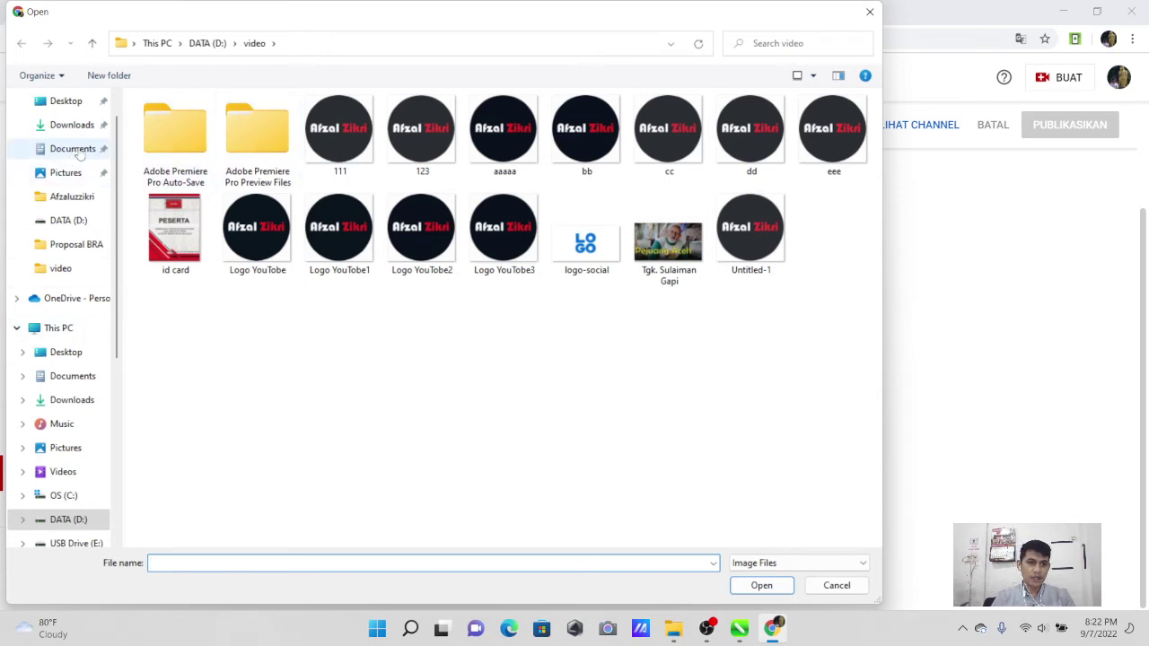
left_click(77, 148)
left_click(206, 306)
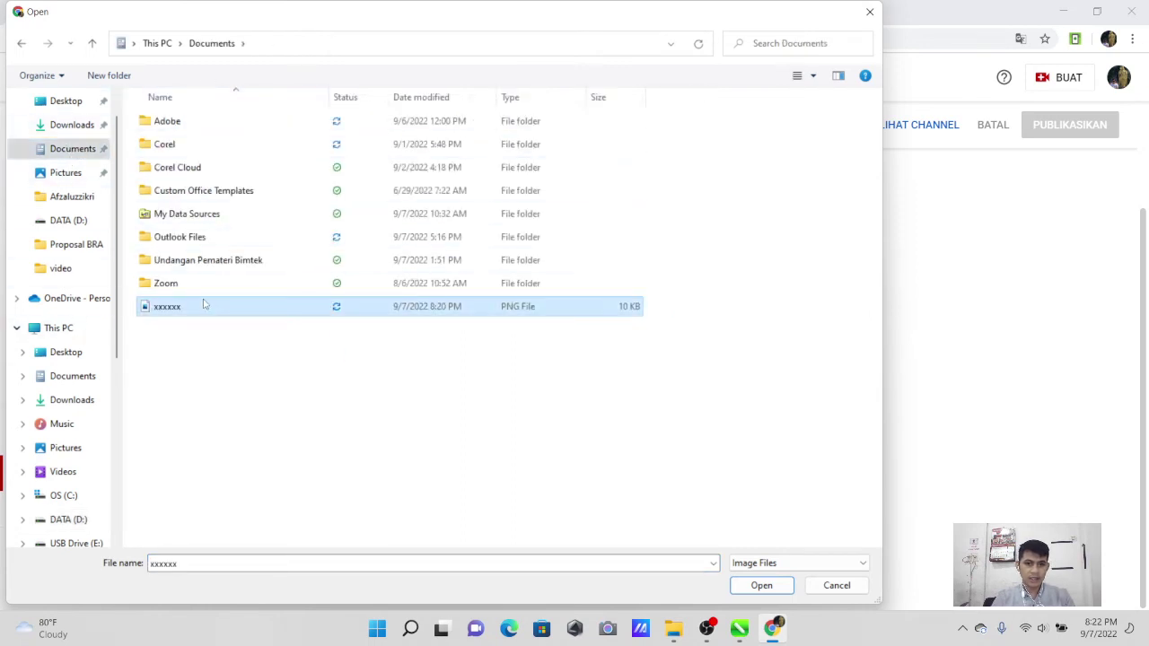
left_click(761, 585)
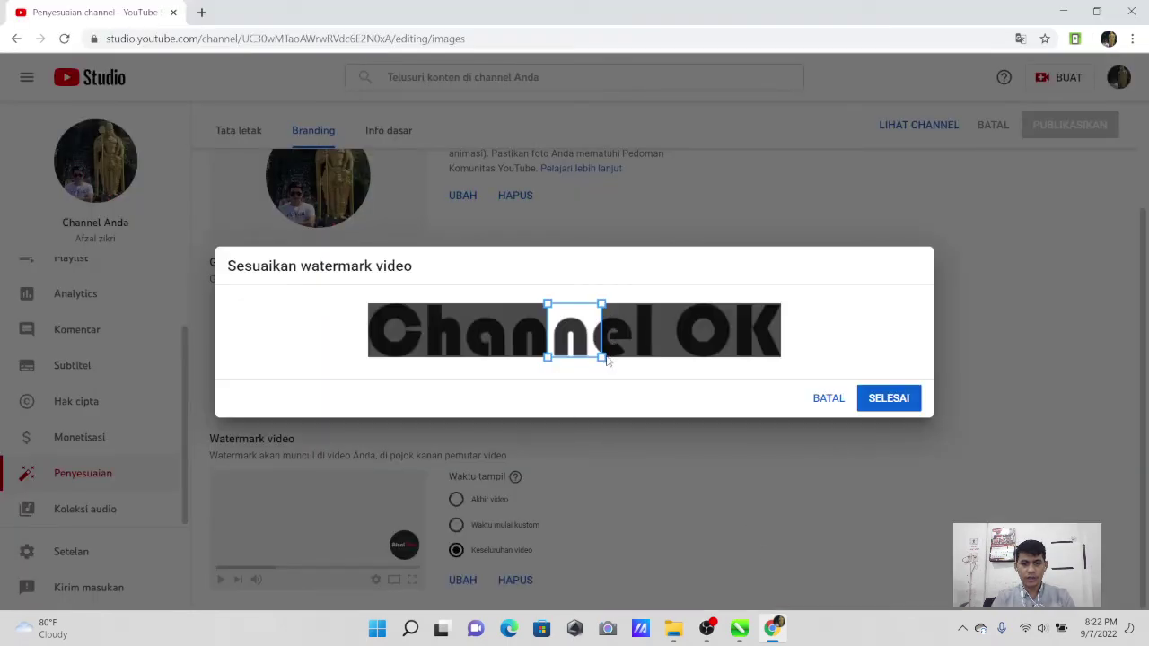
left_click_drag(573, 334, 413, 345)
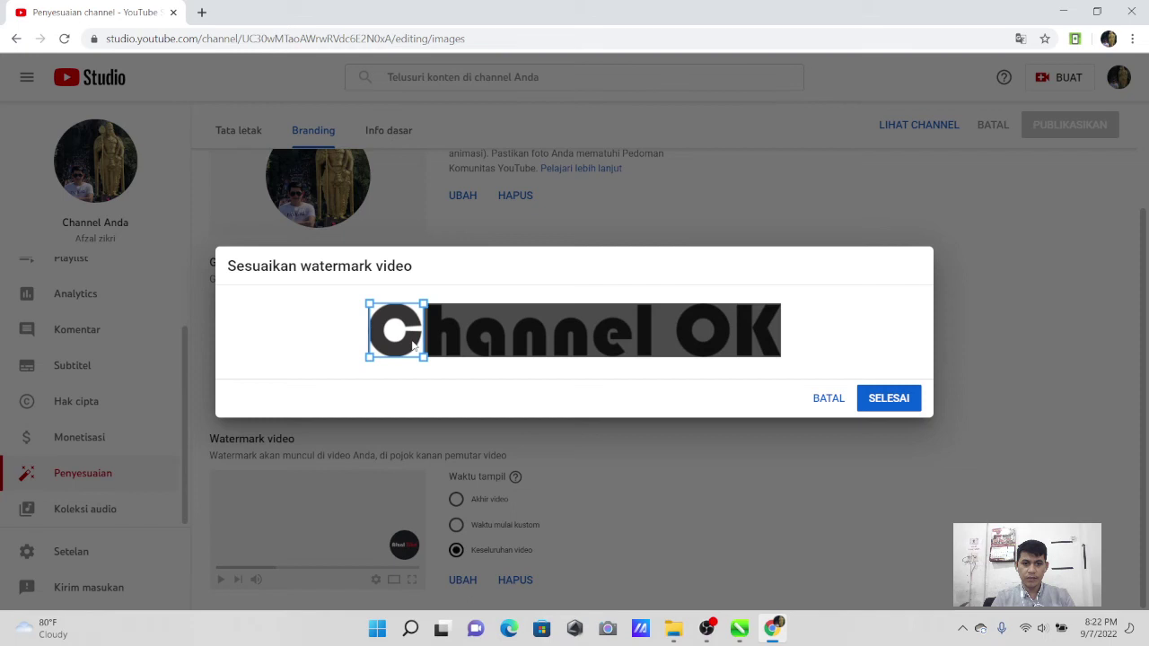
left_click(878, 403)
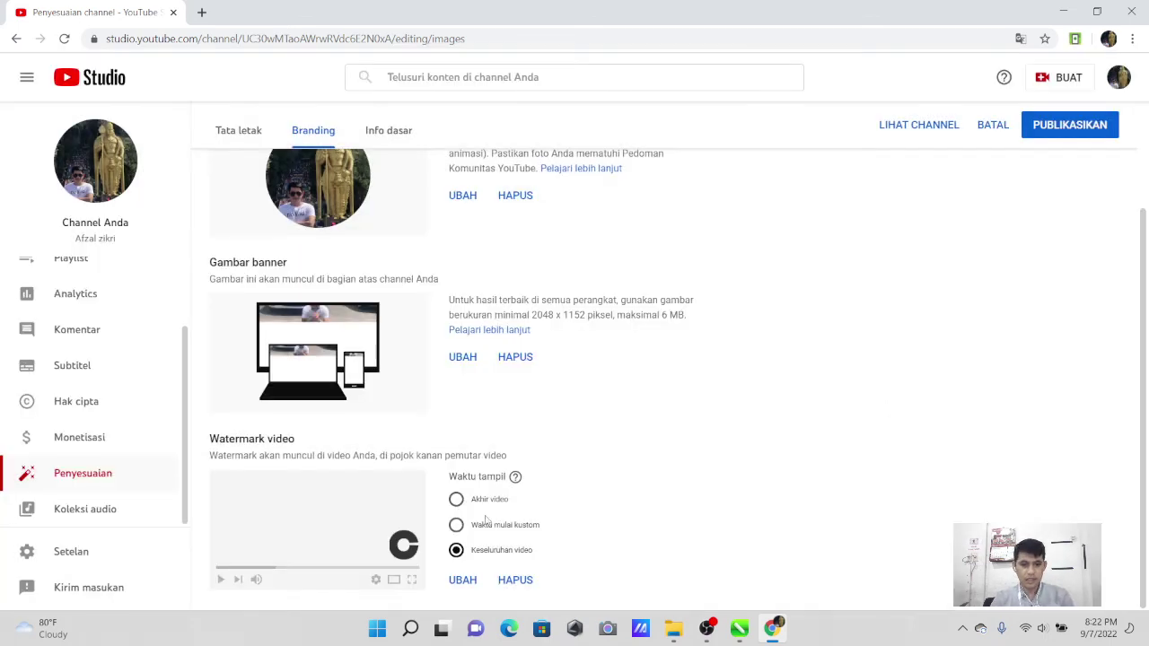